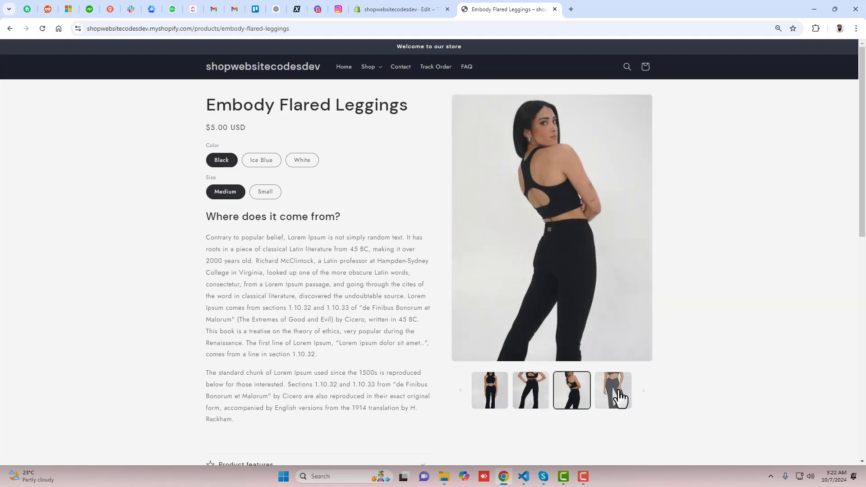
# - Select Ice Blue, then White, viewing each colour's filtered gallery photos
pyautogui.click(258, 167)
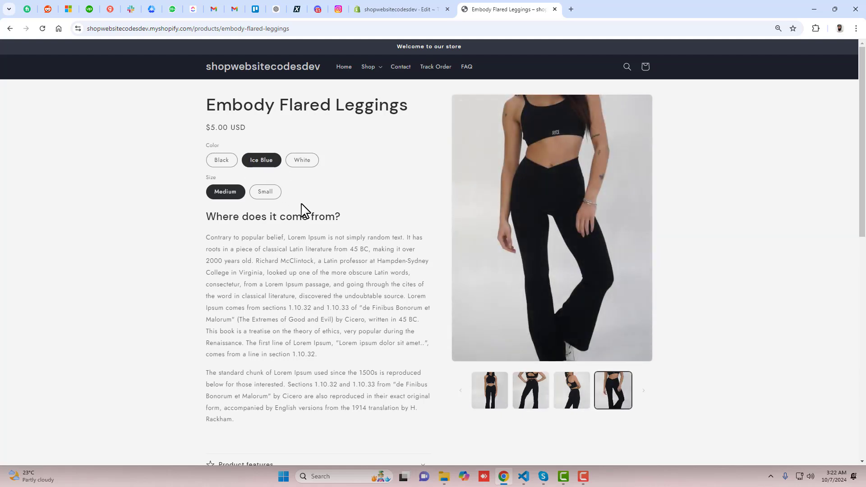
pyautogui.click(536, 389)
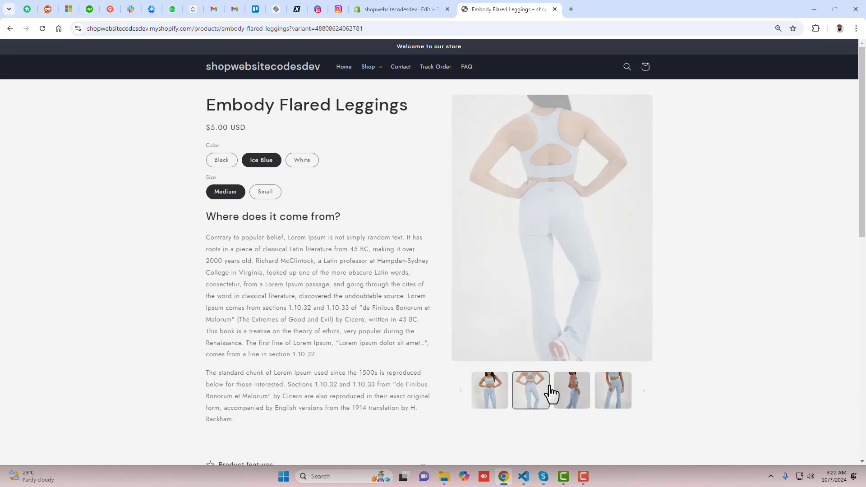
pyautogui.click(572, 391)
pyautogui.click(614, 393)
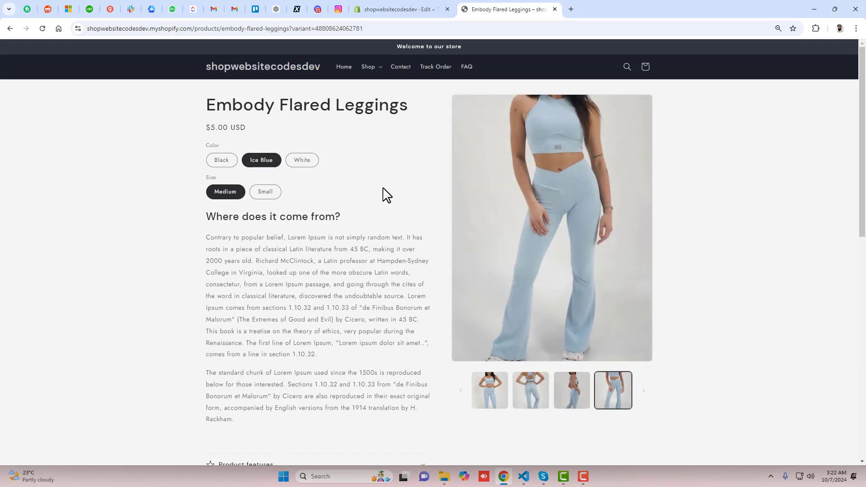
pyautogui.click(301, 162)
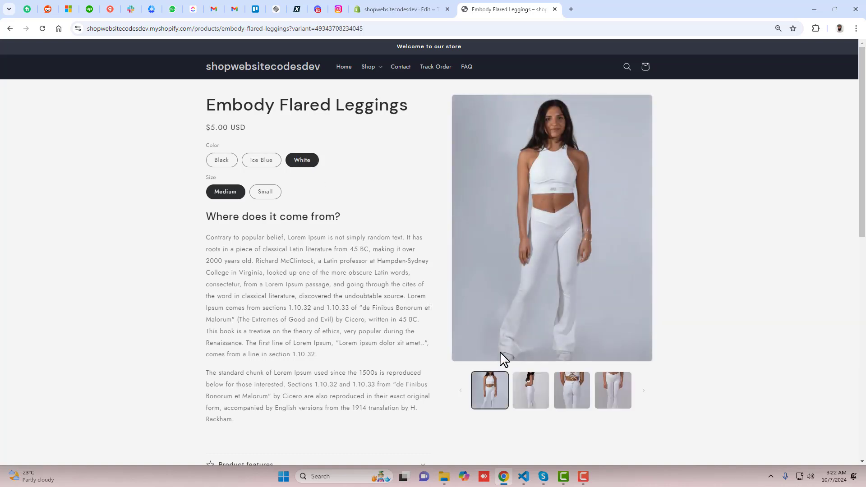
pyautogui.click(524, 394)
pyautogui.click(572, 393)
pyautogui.click(602, 394)
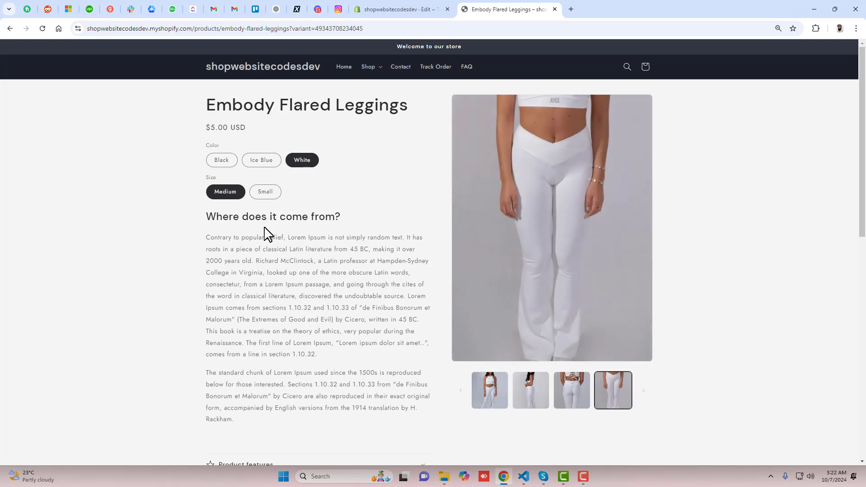
# - Switch to Black, then Ice Blue again, browsing each colour's back, side and other photos
pyautogui.click(223, 162)
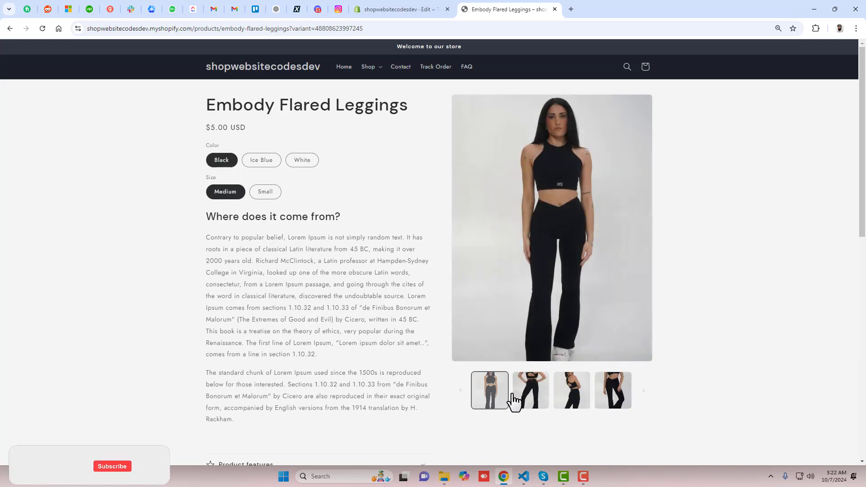
pyautogui.click(523, 395)
pyautogui.click(573, 397)
pyautogui.click(606, 396)
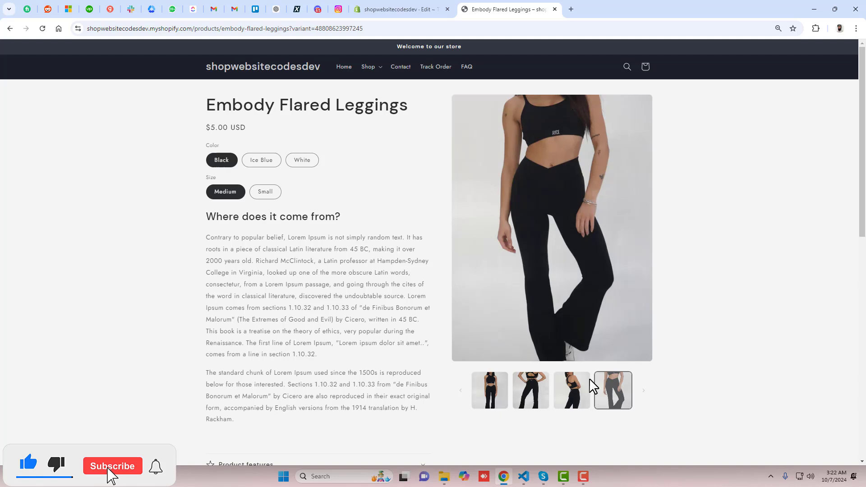
pyautogui.click(261, 161)
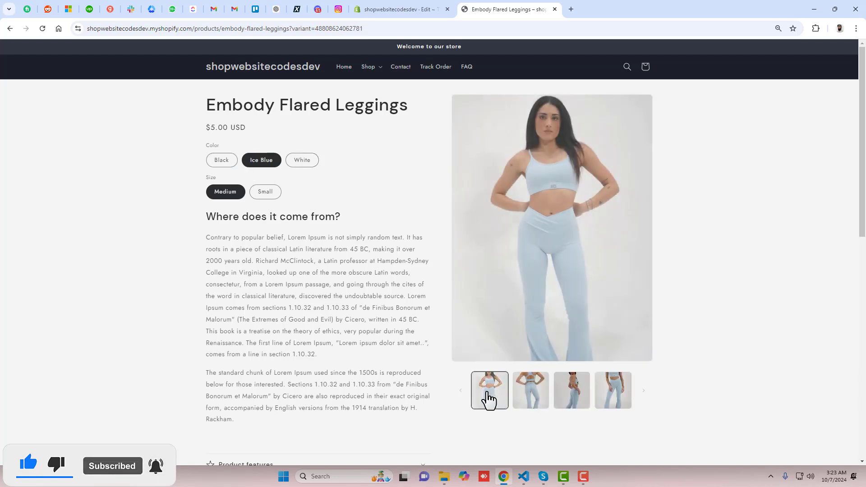
pyautogui.click(532, 393)
pyautogui.click(572, 396)
pyautogui.click(614, 396)
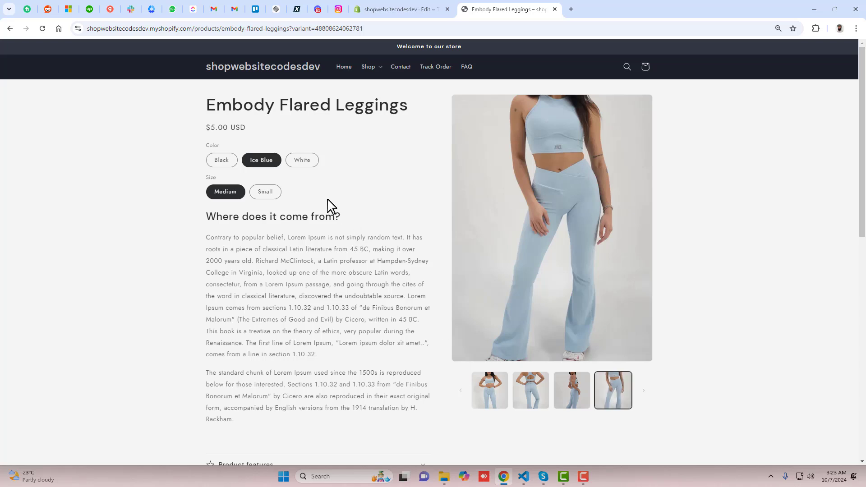
# - Choose White again and step through its four White-only photos
pyautogui.click(303, 163)
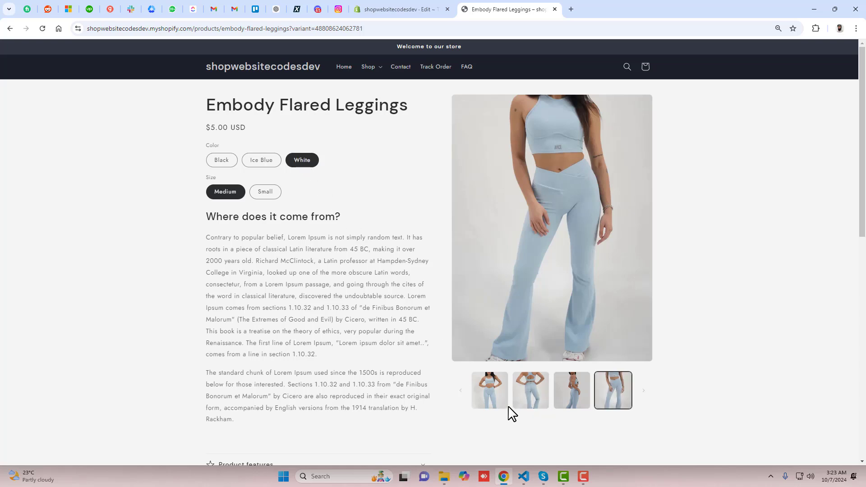
pyautogui.click(525, 396)
pyautogui.click(582, 399)
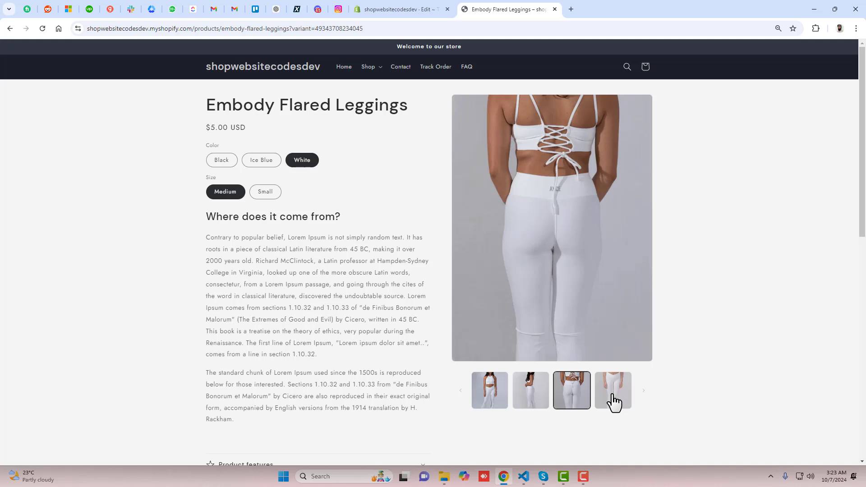
pyautogui.click(615, 401)
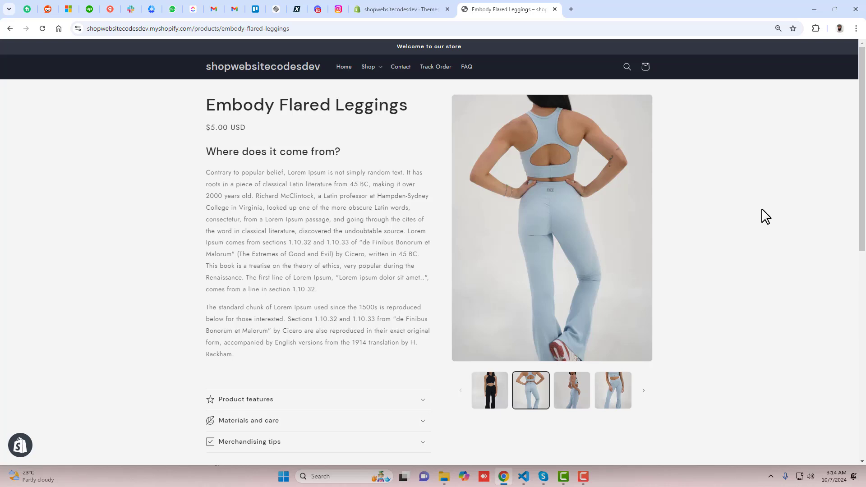
# - Browse the mixed Black, Ice Blue and White leggings photos, ending on the White side view
pyautogui.click(500, 397)
pyautogui.click(543, 399)
pyautogui.click(572, 400)
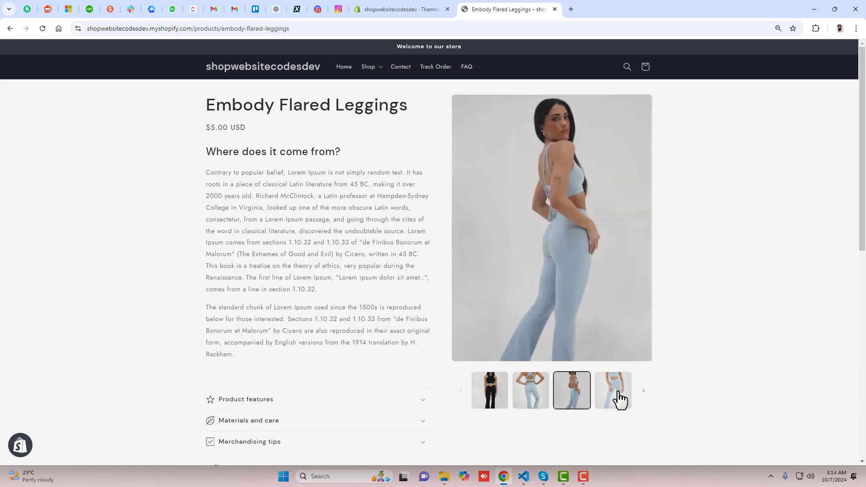
pyautogui.click(620, 400)
pyautogui.scroll(-3, 400, 382)
pyautogui.scroll(3, 400, 382)
pyautogui.click(591, 391)
pyautogui.click(582, 396)
pyautogui.click(542, 393)
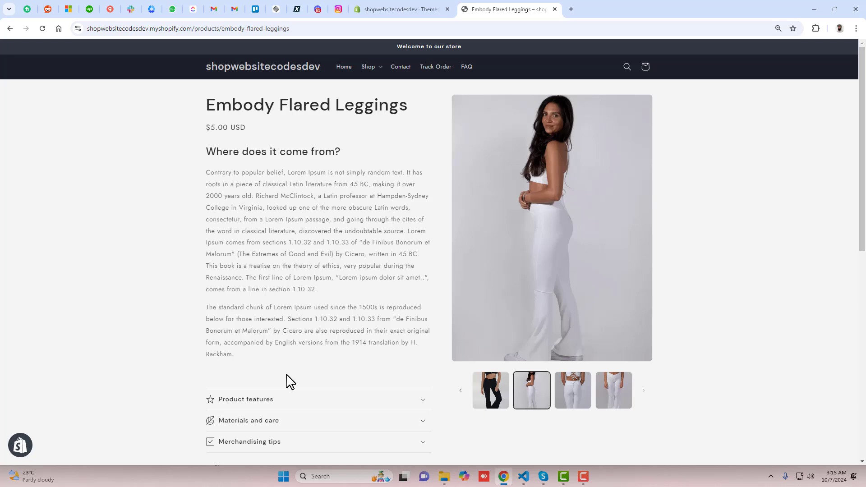
pyautogui.click(404, 9)
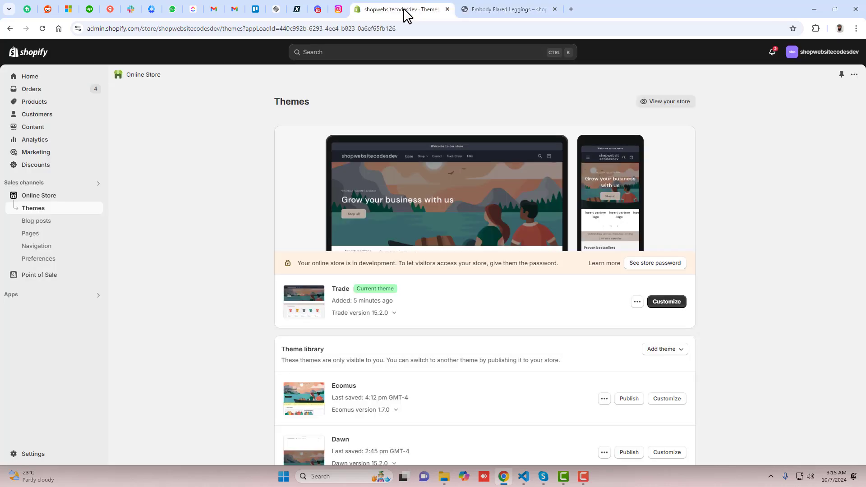
# - Open the Trade theme editor on the Default product template
pyautogui.click(669, 304)
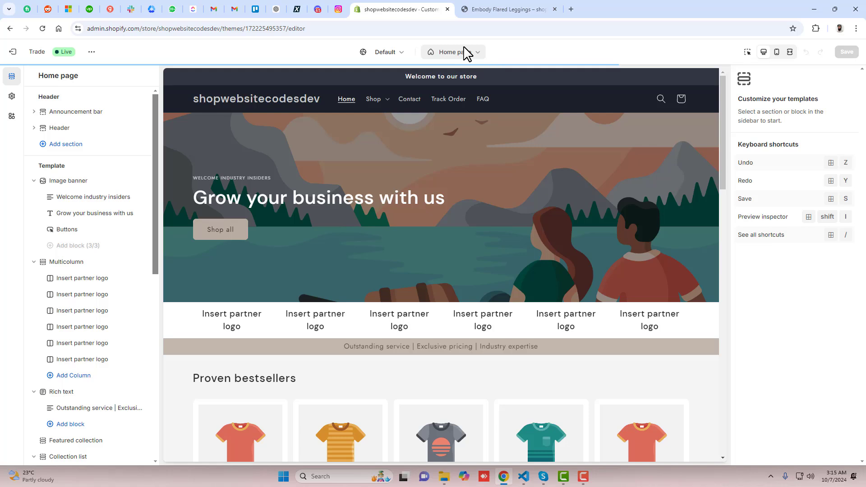
pyautogui.click(466, 52)
pyautogui.click(426, 105)
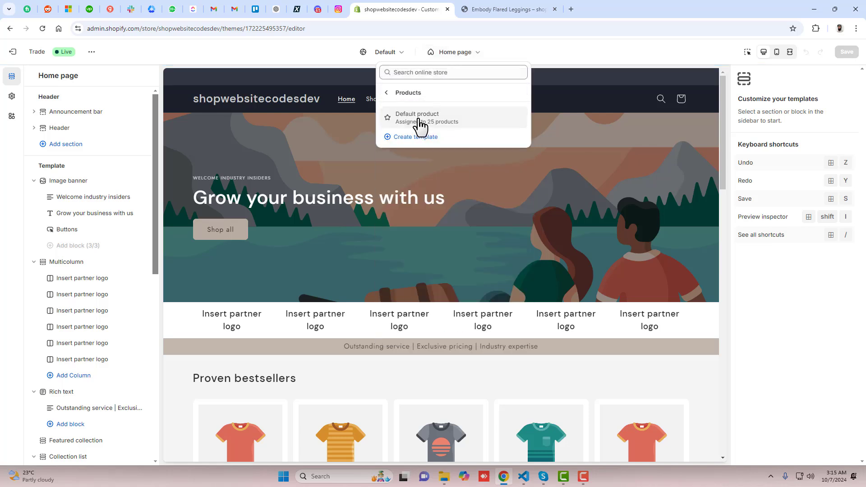
pyautogui.click(428, 118)
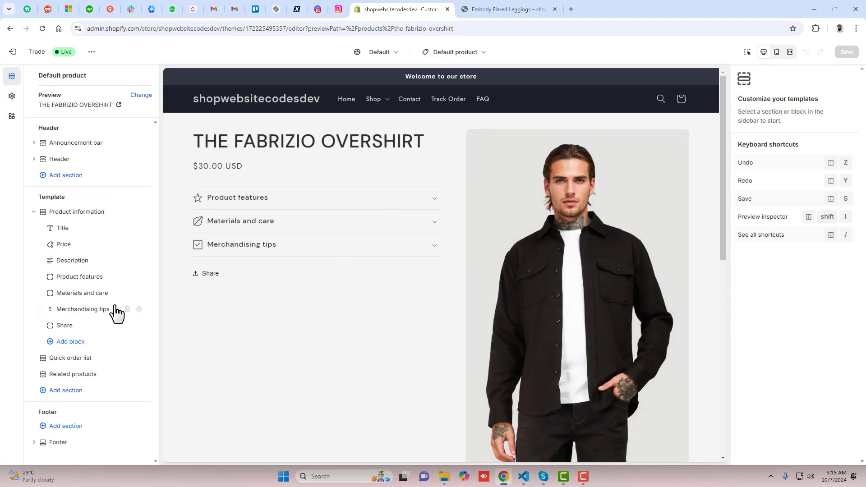
# - Add a Variant picker block, place it right below Price, and save the theme
pyautogui.click(70, 343)
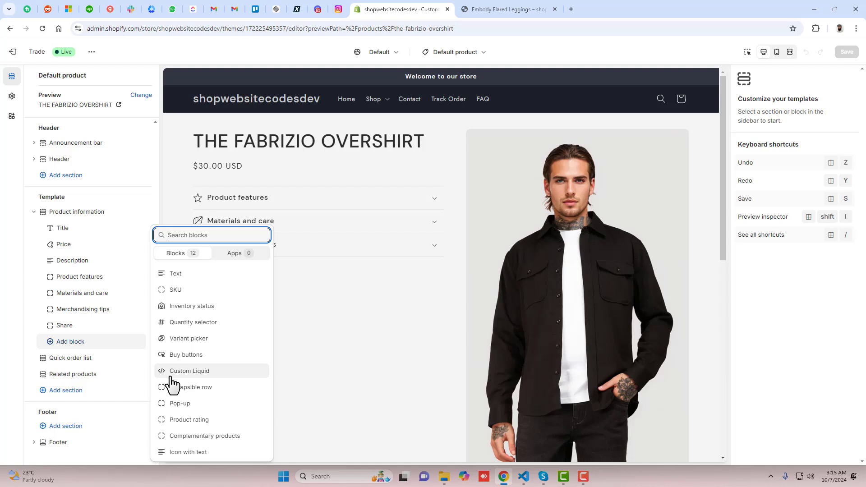
pyautogui.click(208, 341)
pyautogui.moveTo(55, 344); pyautogui.dragTo(50, 258)
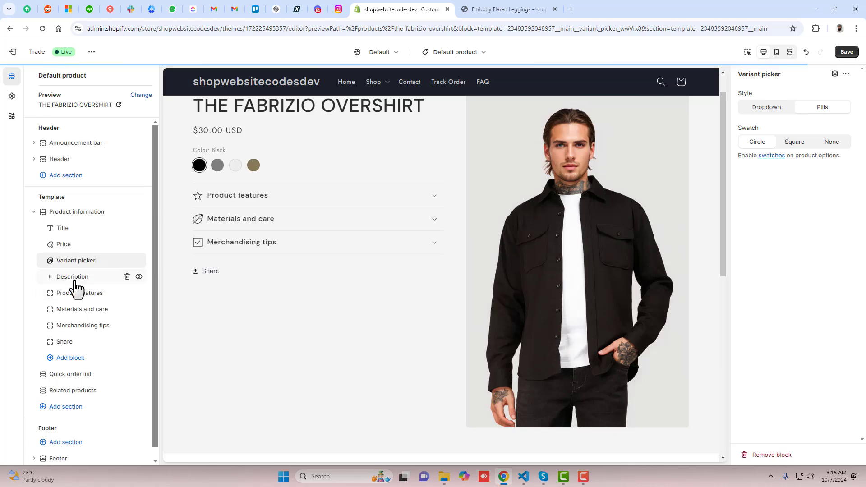
pyautogui.click(847, 52)
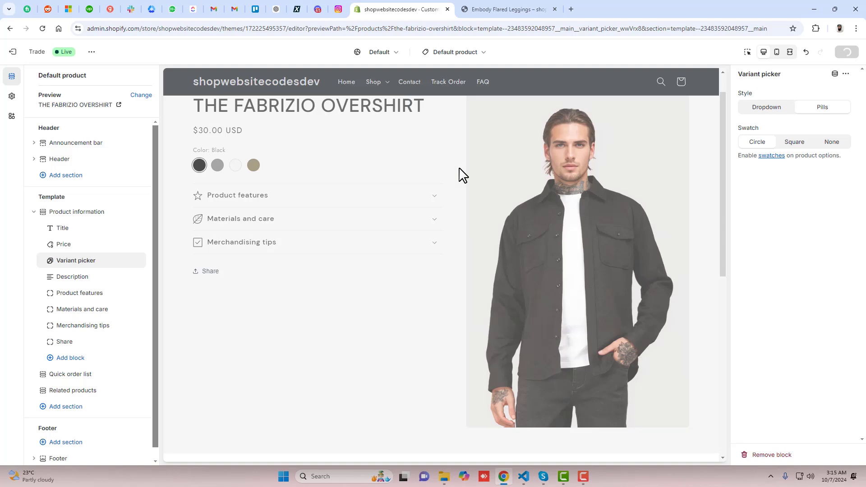
pyautogui.click(489, 9)
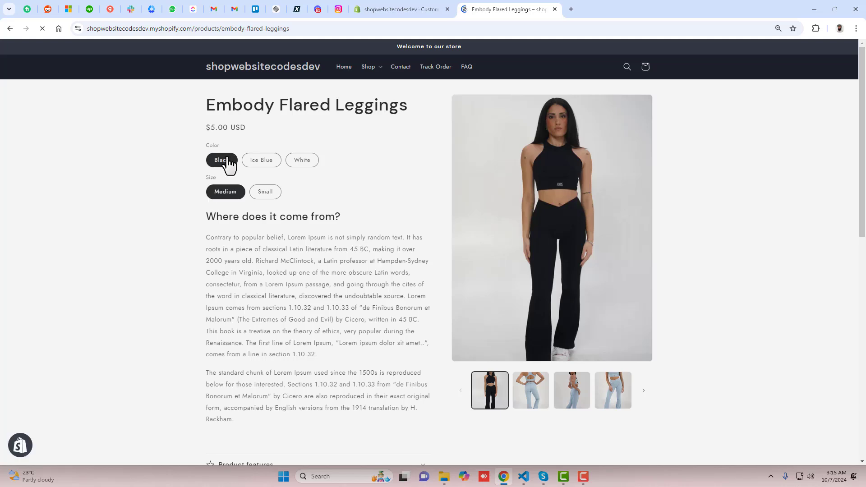
# - Select the Ice Blue and White pills and view gallery photos two to four
pyautogui.click(255, 167)
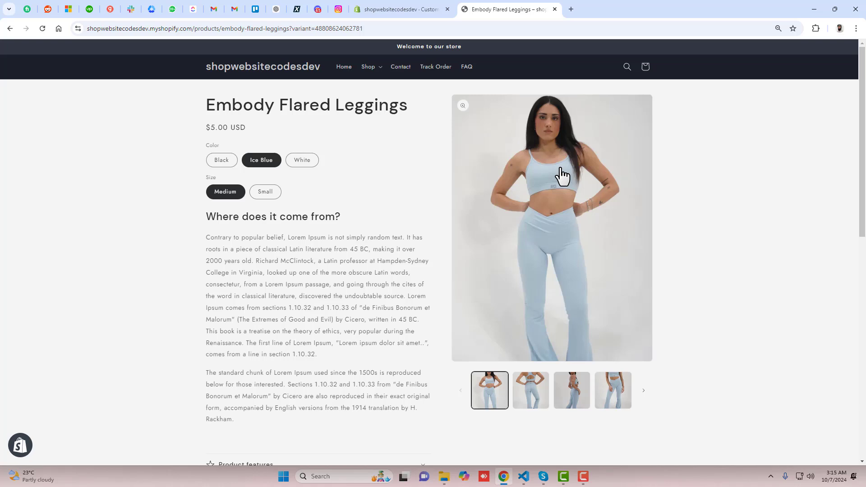
pyautogui.click(301, 163)
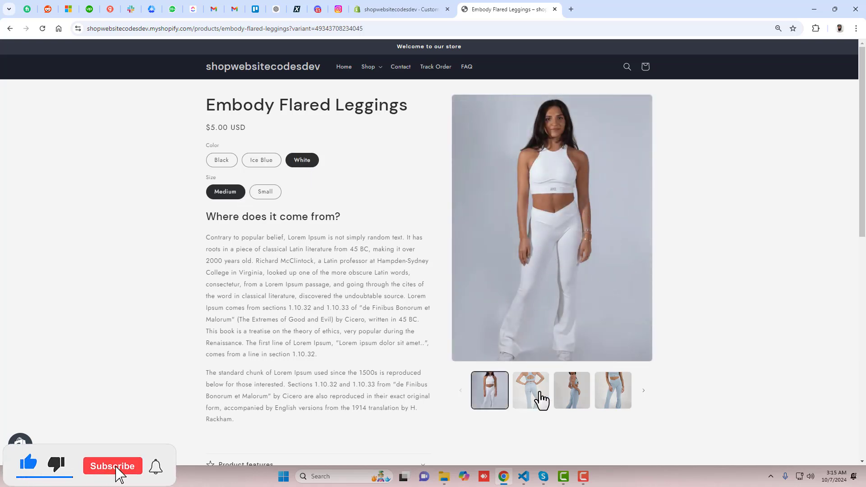
pyautogui.click(541, 399)
pyautogui.click(572, 391)
pyautogui.click(613, 391)
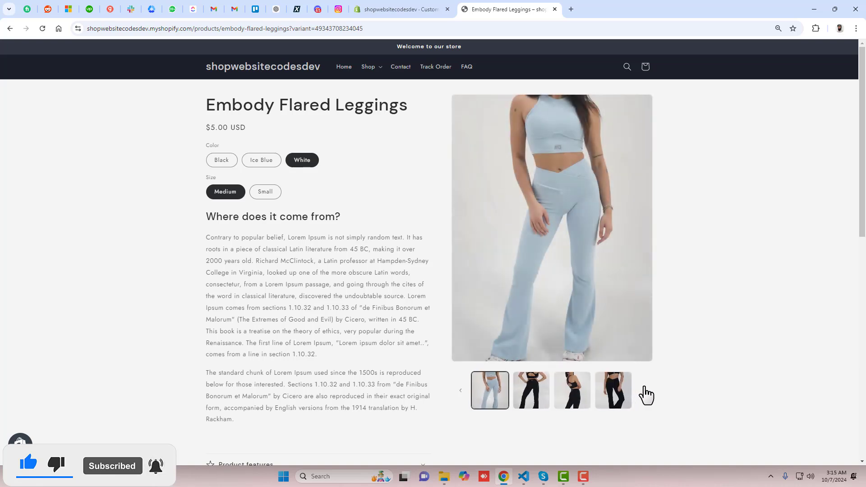
# - Keep browsing the still-mixed gallery, including the black front photo, then return to the theme editor
pyautogui.click(570, 392)
pyautogui.click(618, 392)
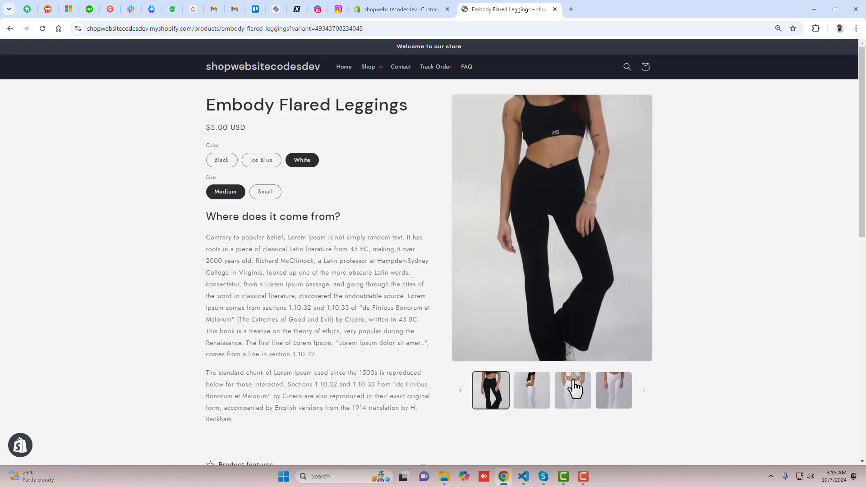
pyautogui.click(461, 391)
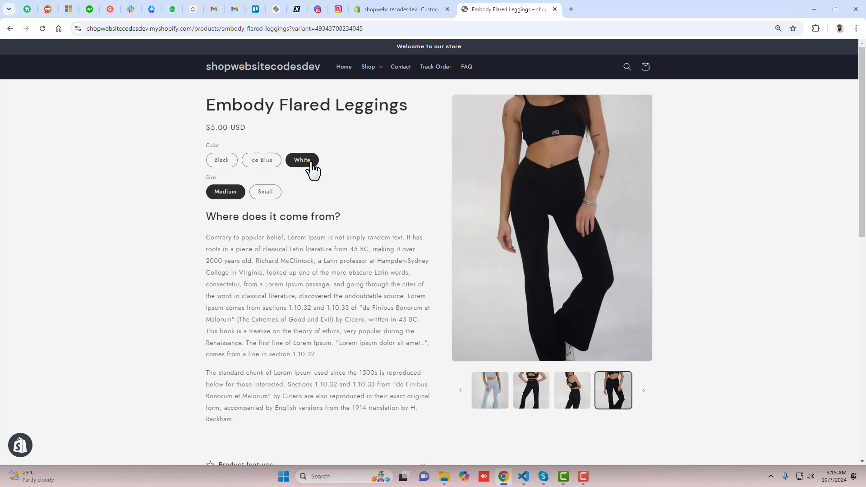
pyautogui.click(397, 8)
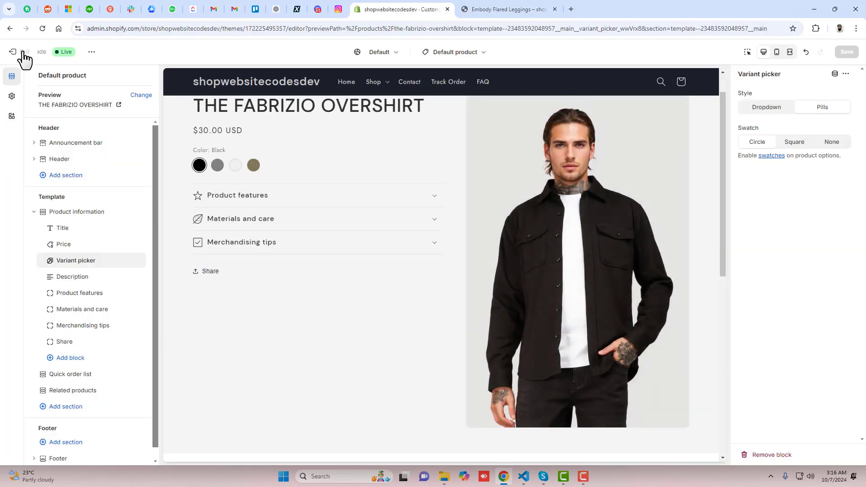
# - Exit to the Themes list, check the Trade theme's actions menu, then go to Products
pyautogui.click(21, 53)
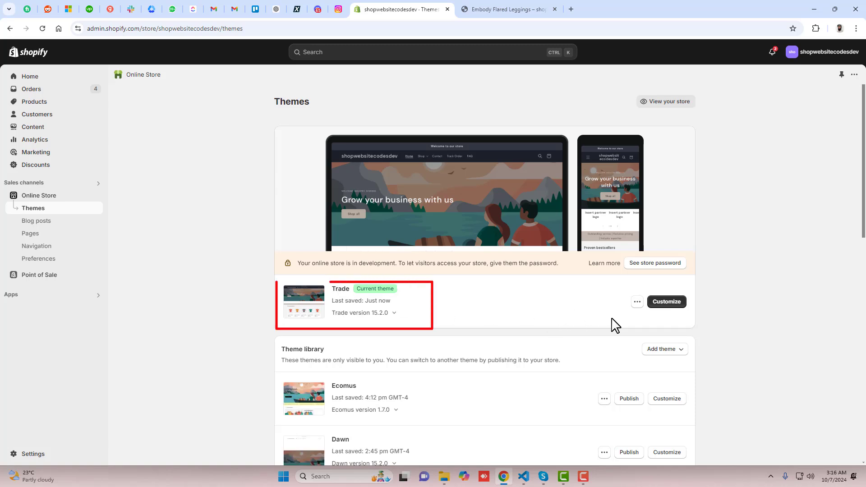
pyautogui.click(637, 303)
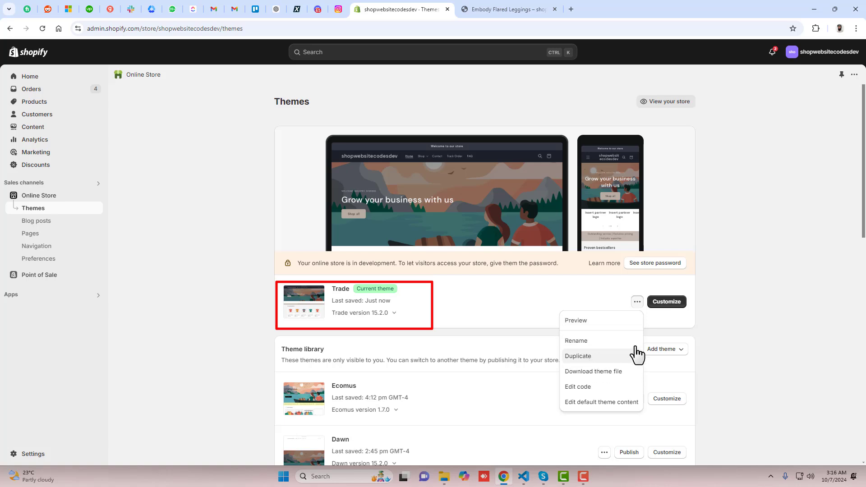
pyautogui.click(754, 287)
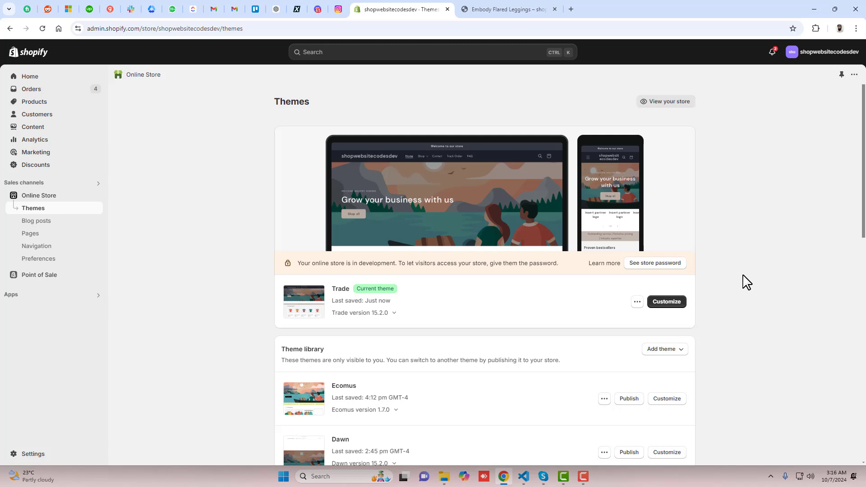
pyautogui.click(44, 107)
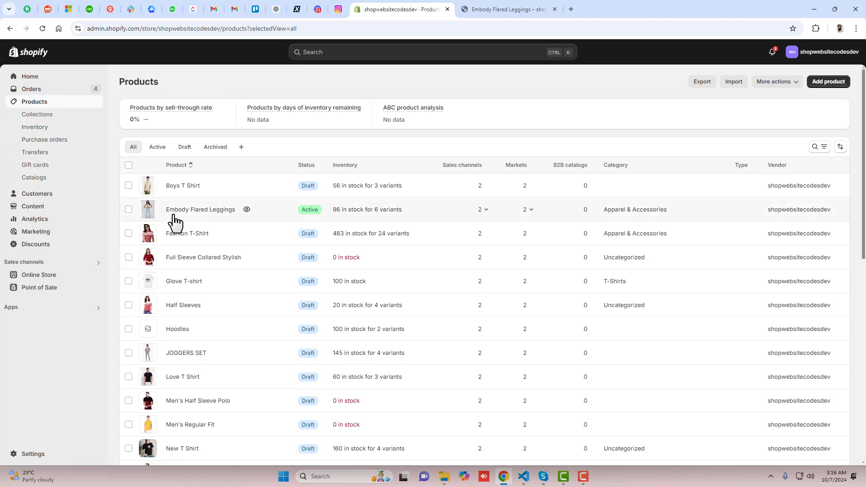
# - Open the Embody Flared Leggings product, then open document.txt from the trade-15 folder
pyautogui.click(200, 212)
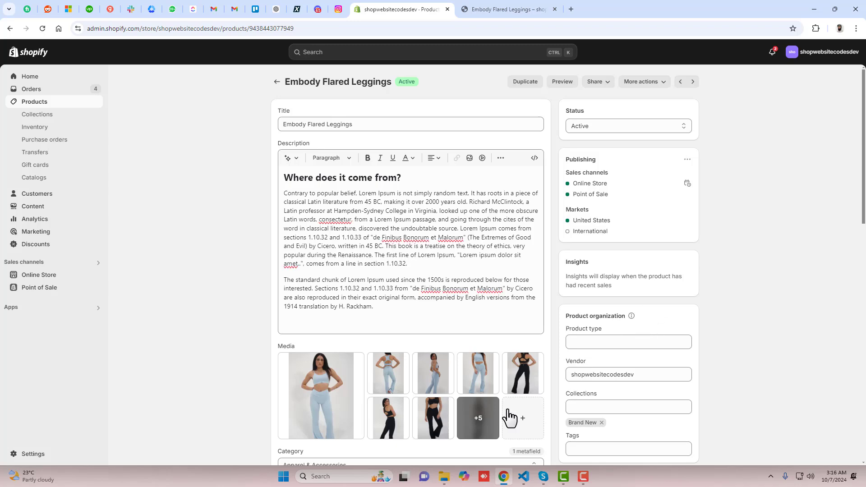
pyautogui.click(444, 477)
pyautogui.doubleClick(176, 156)
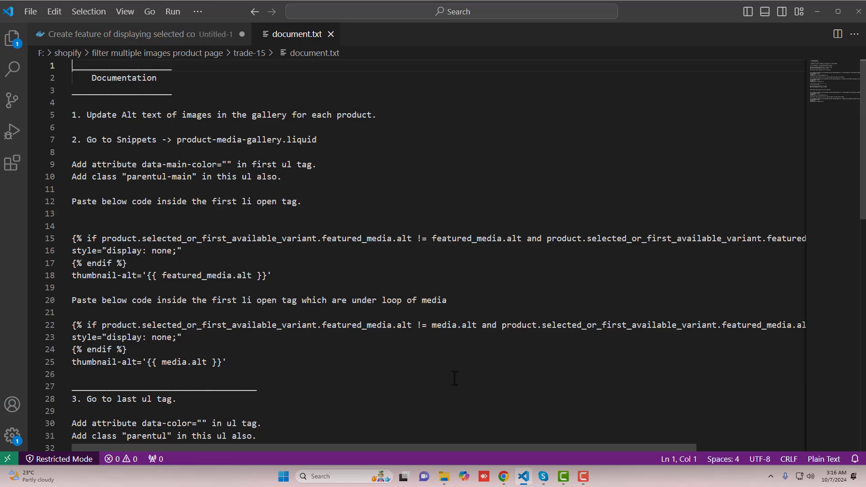
# - Switch back to the Embody Flared Leggings product page in Chrome
pyautogui.click(503, 476)
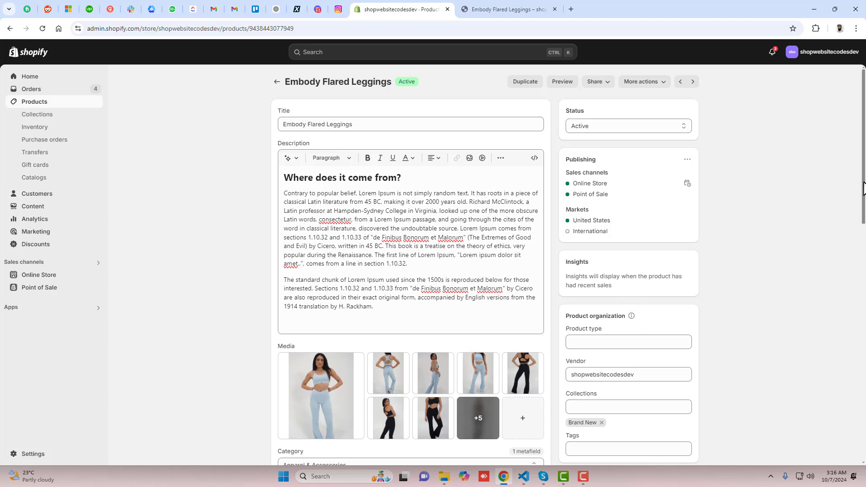
# - Inspect the main product image's alt text field, then return to the product
pyautogui.scroll(-8, 315, 324)
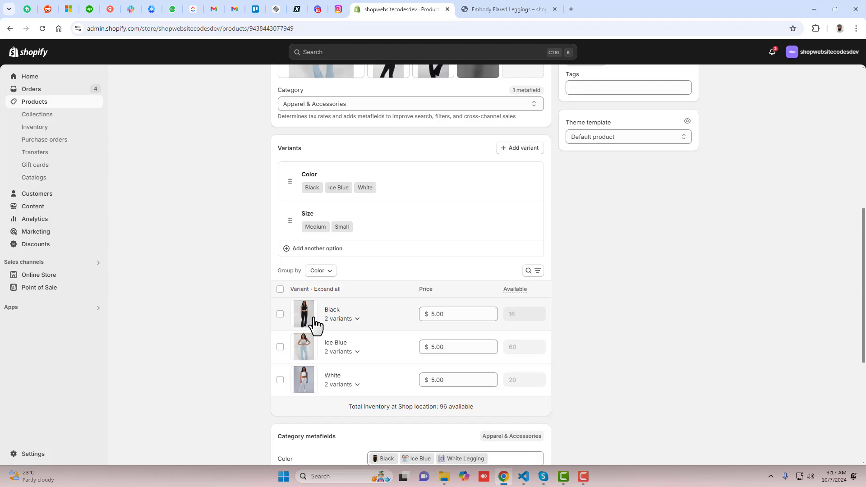
pyautogui.scroll(3, 597, 256)
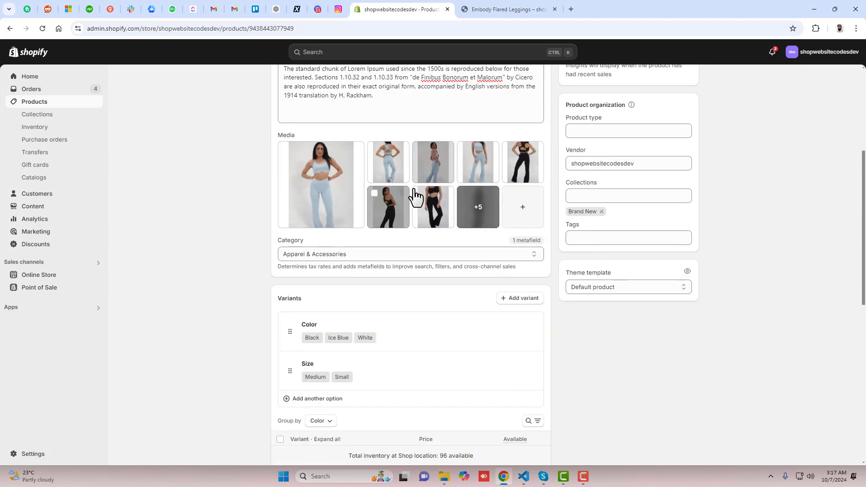
pyautogui.click(324, 171)
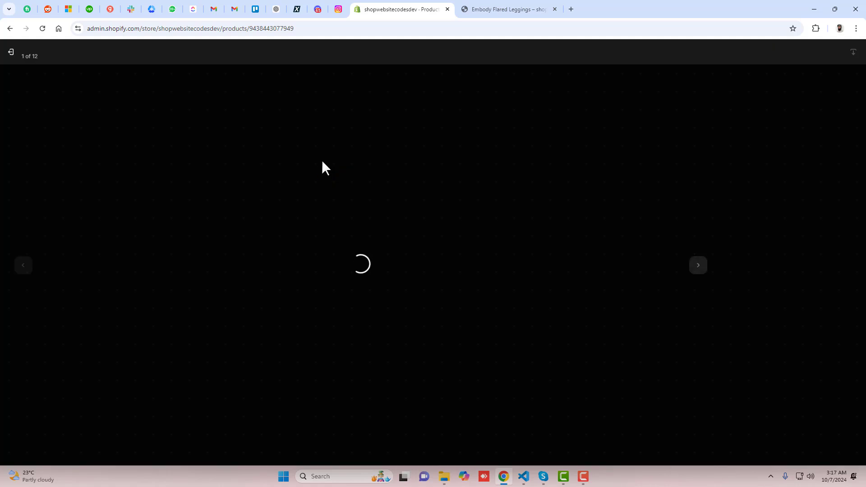
pyautogui.click(780, 147)
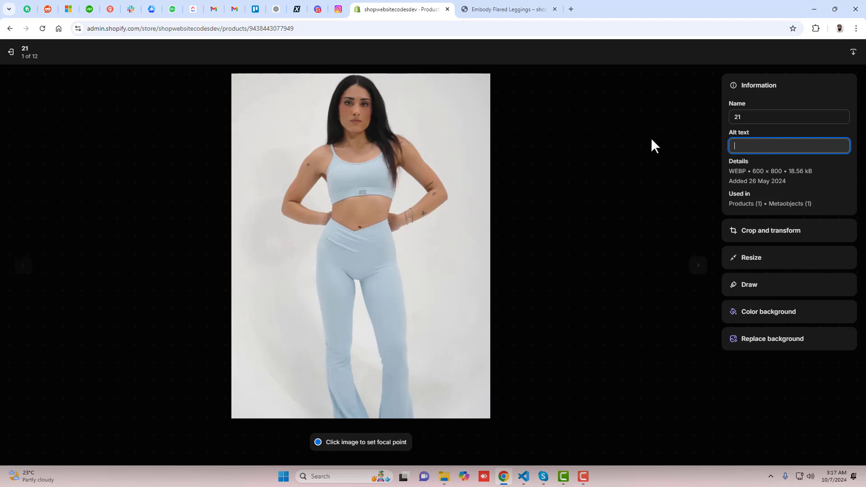
pyautogui.click(9, 52)
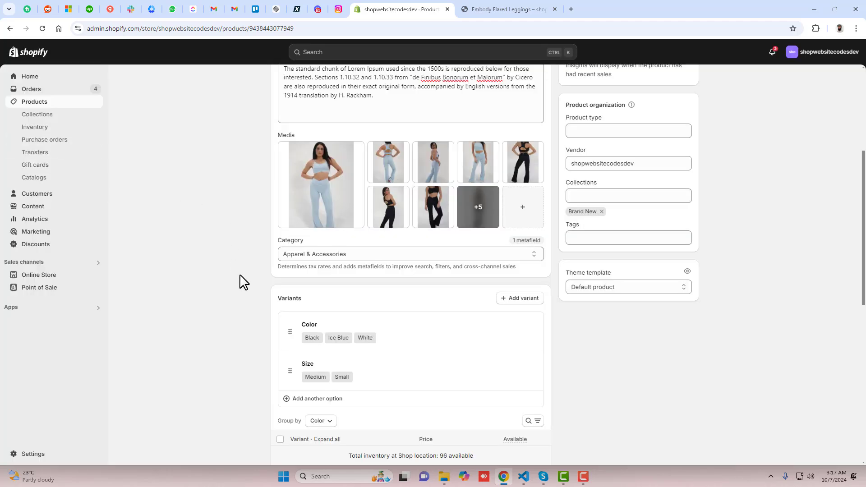
# - Open the Color option and select its Black and Ice Blue value text
pyautogui.click(404, 337)
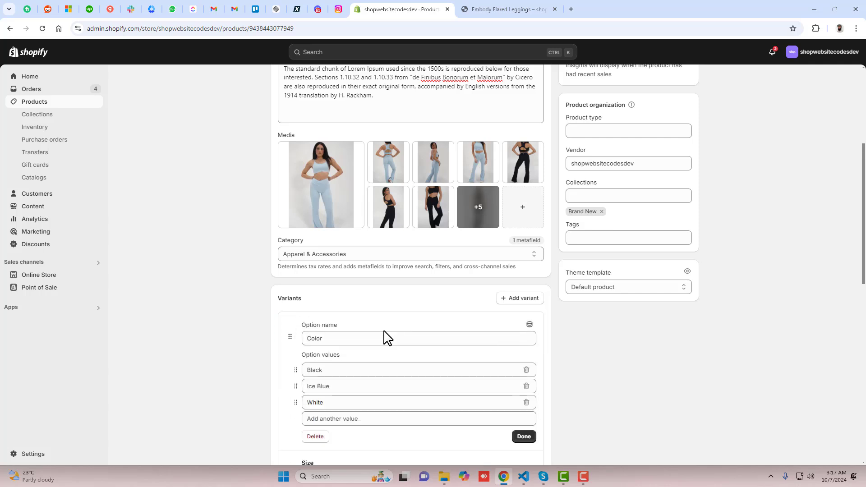
pyautogui.doubleClick(332, 370)
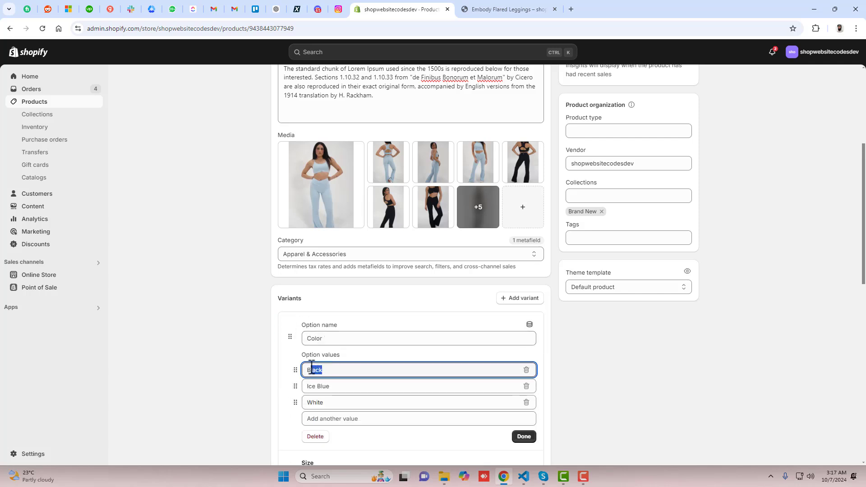
pyautogui.tripleClick(350, 387)
pyautogui.hotkey('ctrl', 'c')
# - Set the alt text of images 21 and 24 to 'Ice Blue'
pyautogui.click(321, 193)
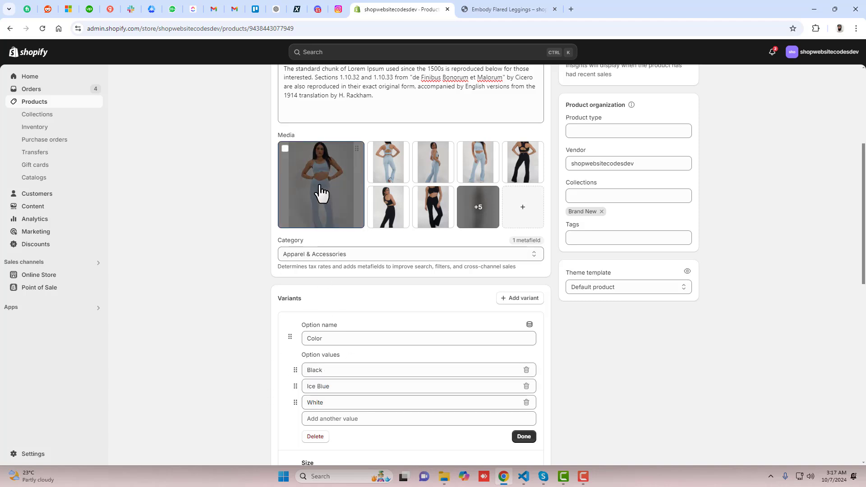
pyautogui.click(749, 145)
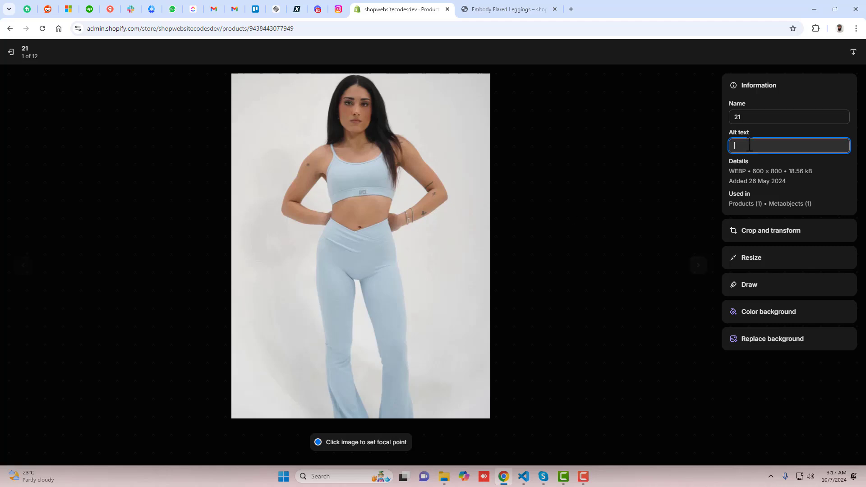
pyautogui.click(835, 54)
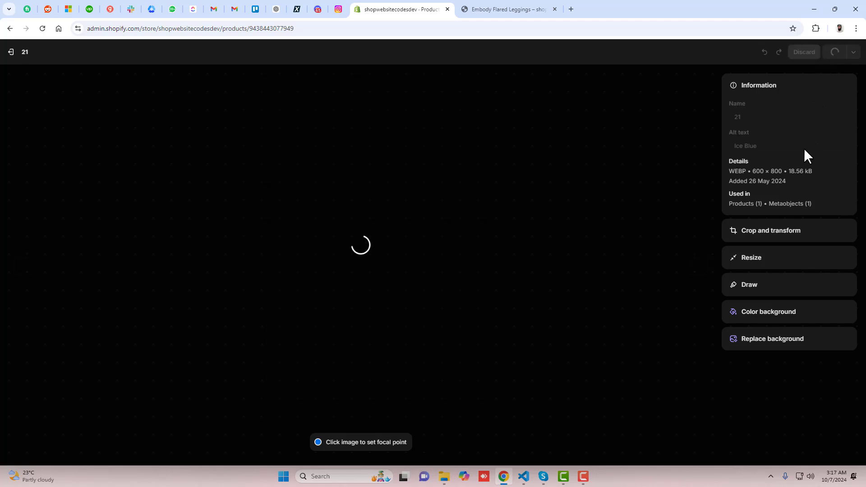
pyautogui.click(699, 265)
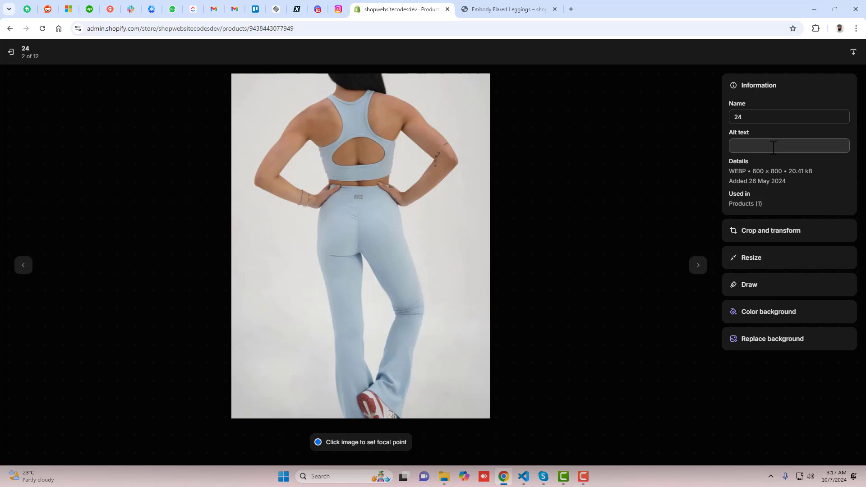
pyautogui.click(779, 144)
pyautogui.hotkey('ctrl', 'v')
pyautogui.click(833, 53)
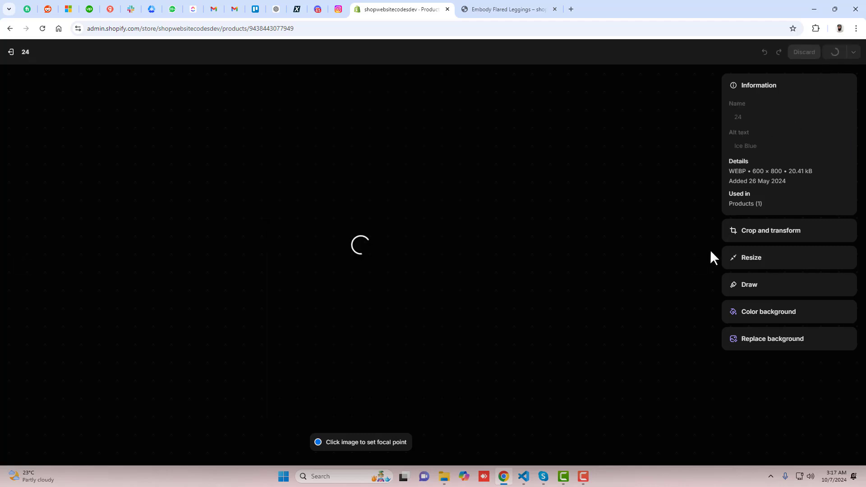
# - Give images 23 and 22 the alt text 'Ice Blue' as well
pyautogui.click(699, 265)
pyautogui.click(762, 148)
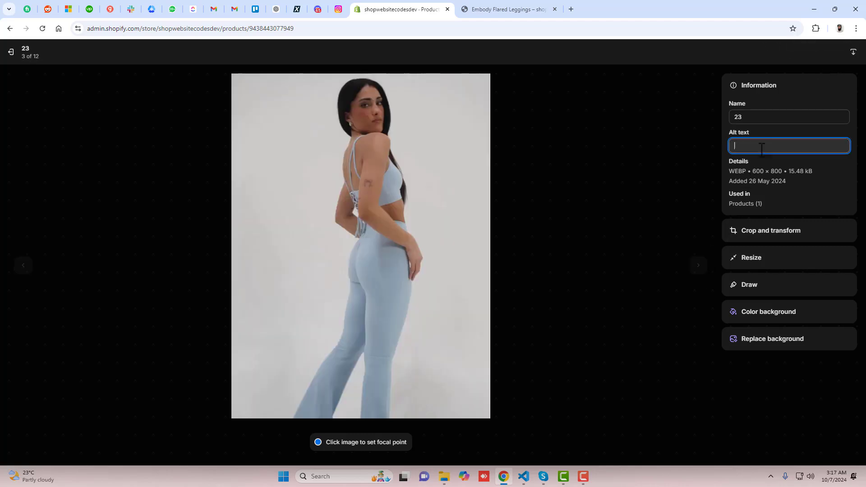
pyautogui.click(834, 53)
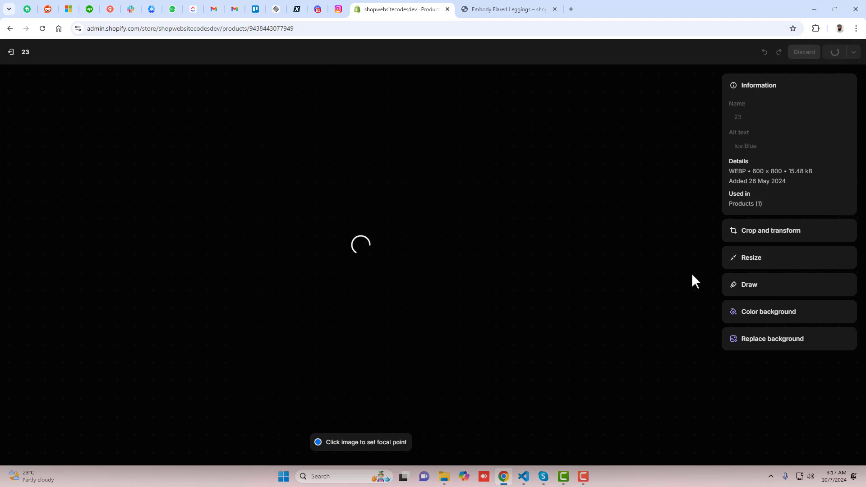
pyautogui.click(788, 144)
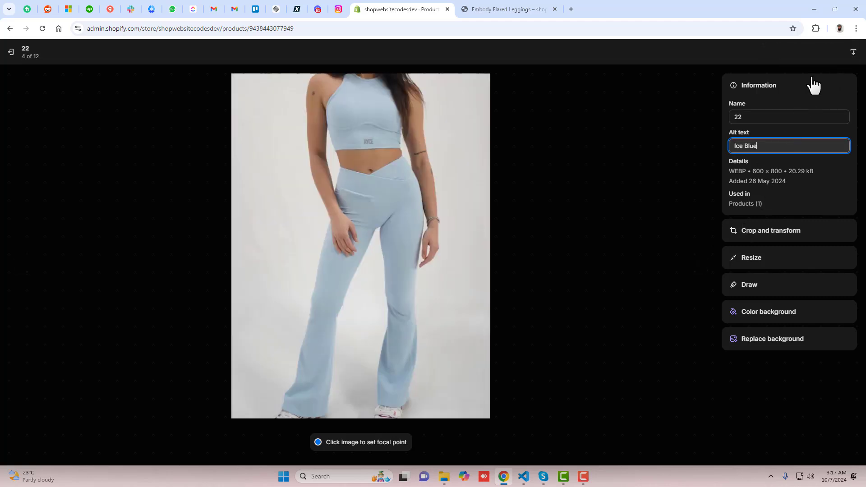
pyautogui.click(831, 55)
pyautogui.click(699, 270)
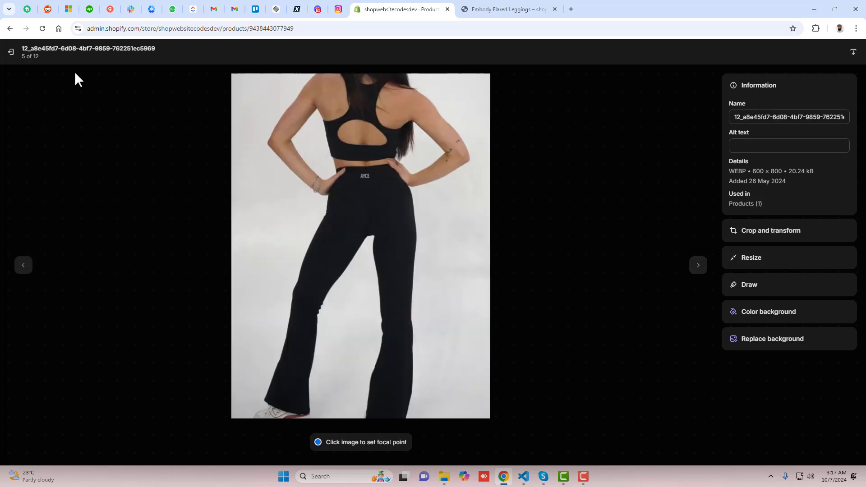
pyautogui.click(11, 52)
# - Copy 'Black' from the Color option and set it as the fifth and sixth images' alt text
pyautogui.moveTo(332, 371); pyautogui.dragTo(305, 370)
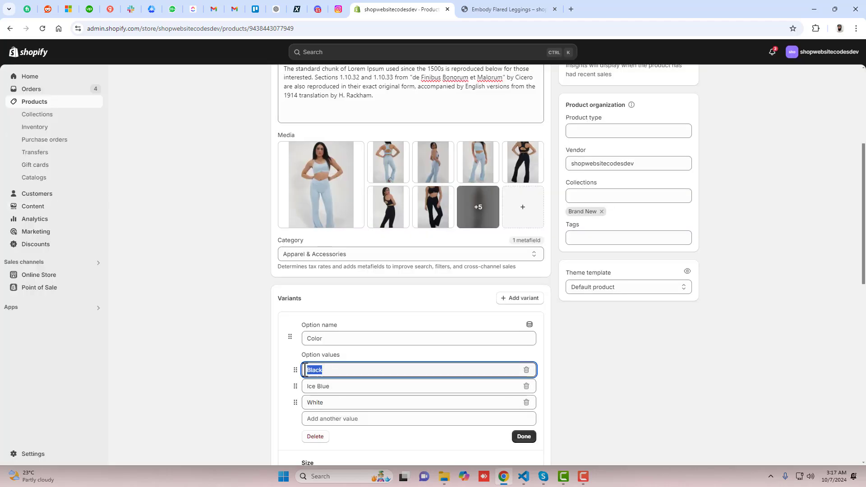
pyautogui.click(505, 174)
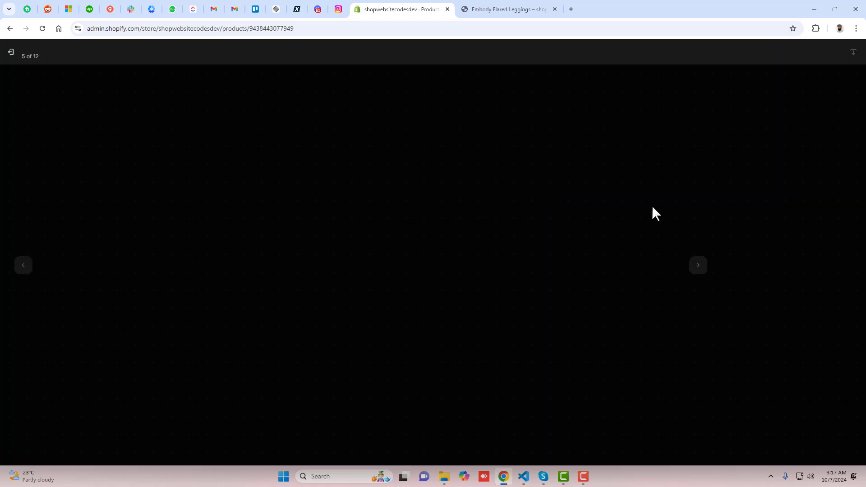
pyautogui.click(766, 145)
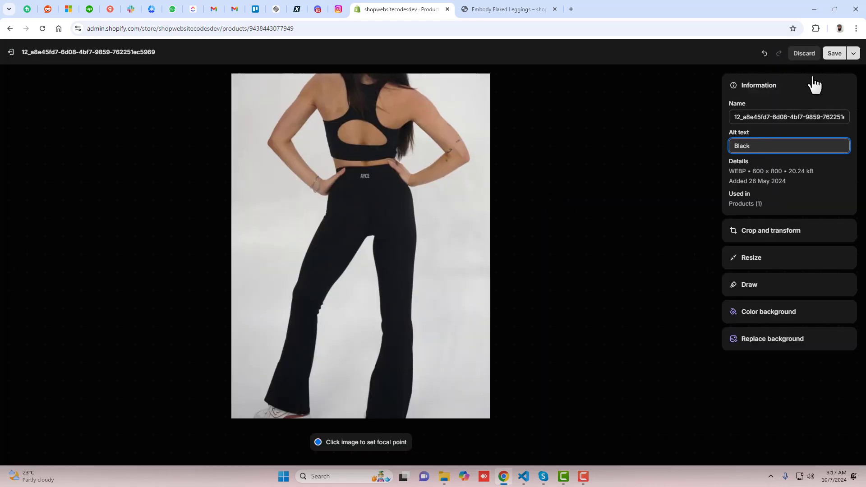
pyautogui.click(835, 53)
pyautogui.click(698, 266)
pyautogui.click(771, 145)
pyautogui.write('Black')
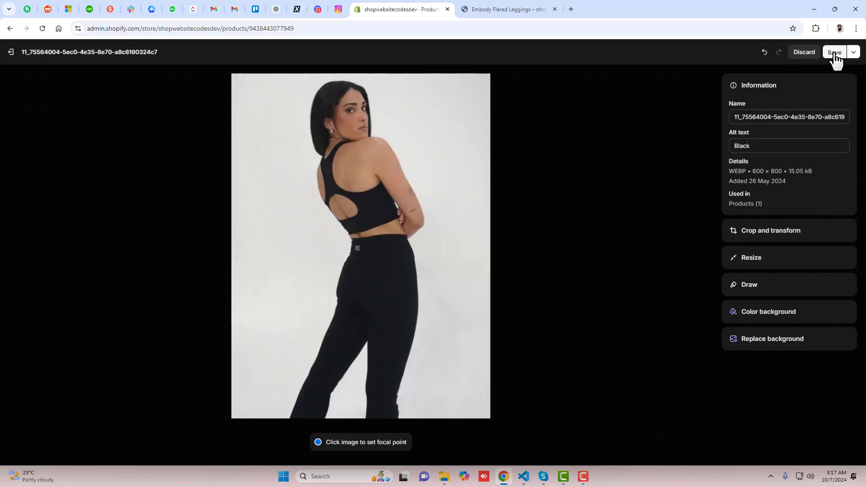
pyautogui.click(836, 52)
# - Set 'Black' as the alt text of the seventh and eighth images
pyautogui.click(697, 265)
pyautogui.click(697, 265)
pyautogui.click(771, 145)
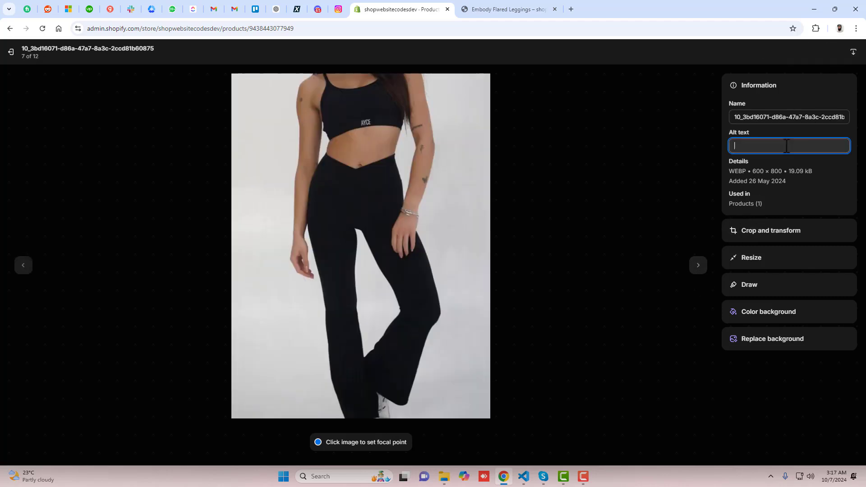
pyautogui.write('Black')
pyautogui.click(835, 52)
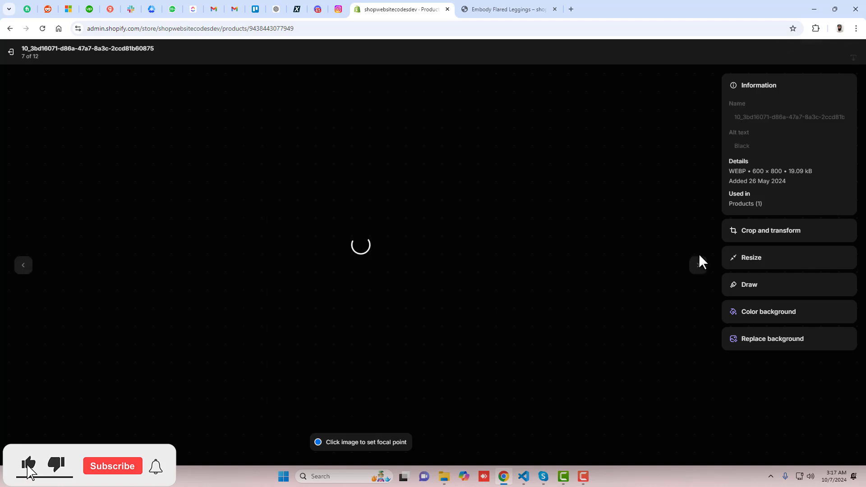
pyautogui.click(697, 265)
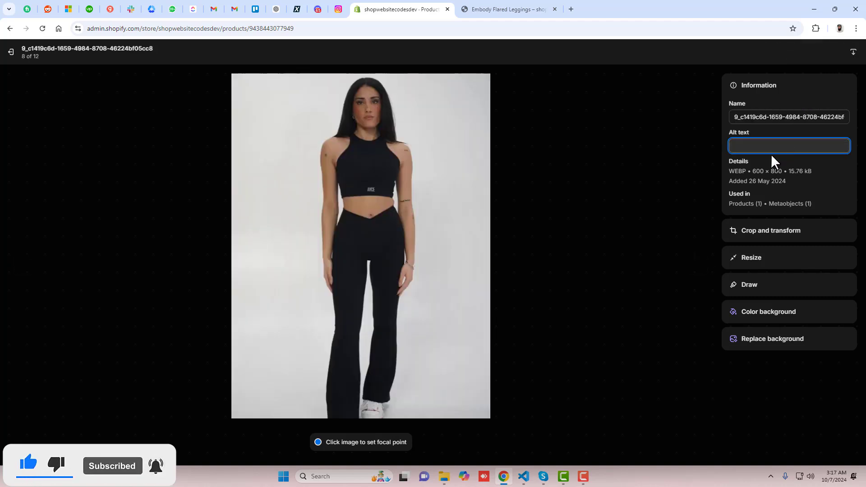
pyautogui.write('Black')
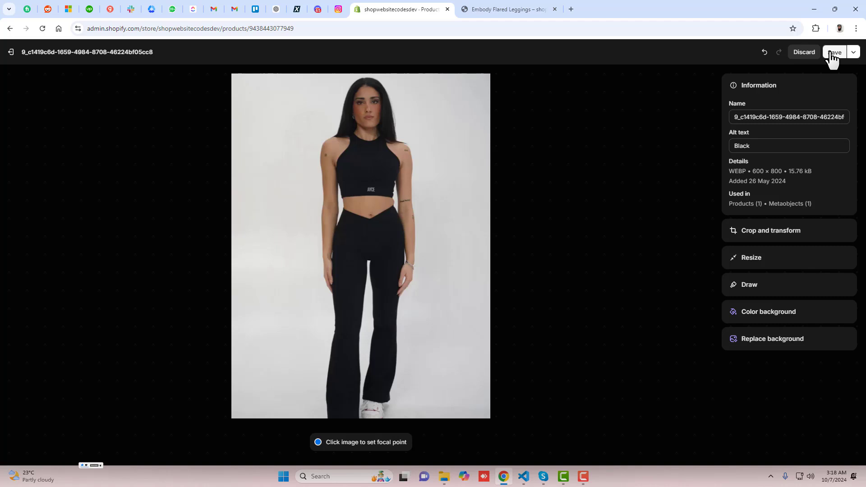
pyautogui.click(835, 52)
pyautogui.click(698, 266)
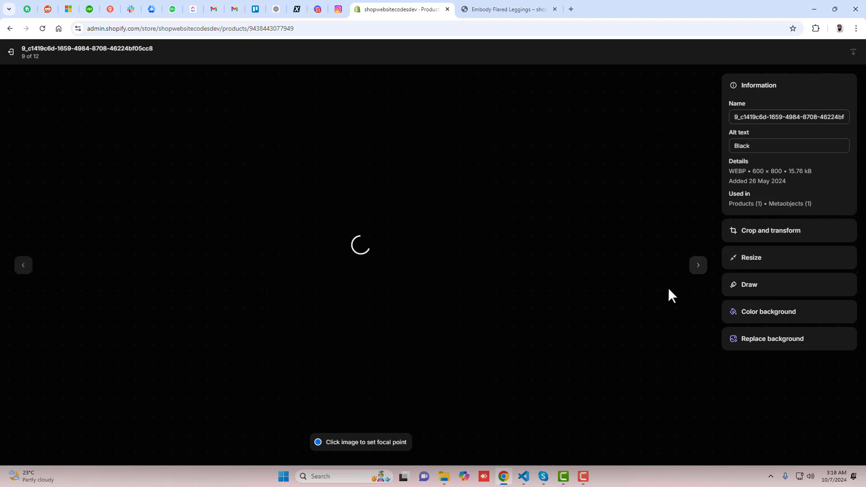
pyautogui.click(20, 51)
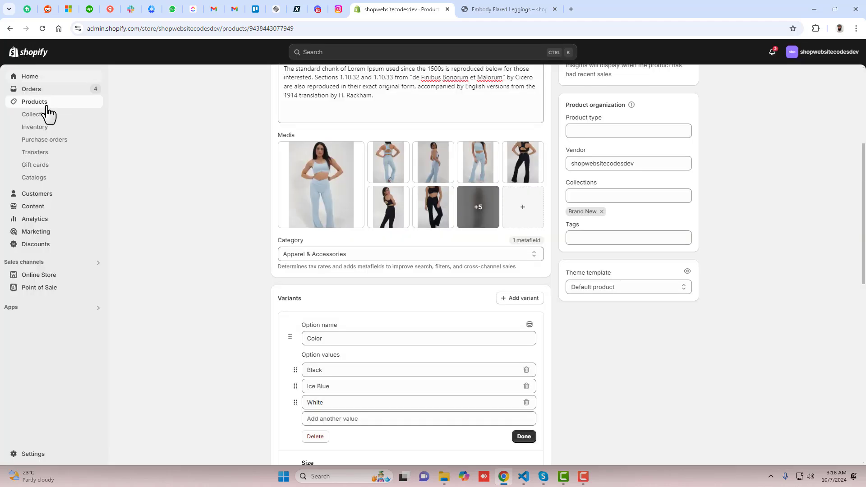
# - Copy the 'White' option value and set it as the first White image's alt text
pyautogui.click(340, 369)
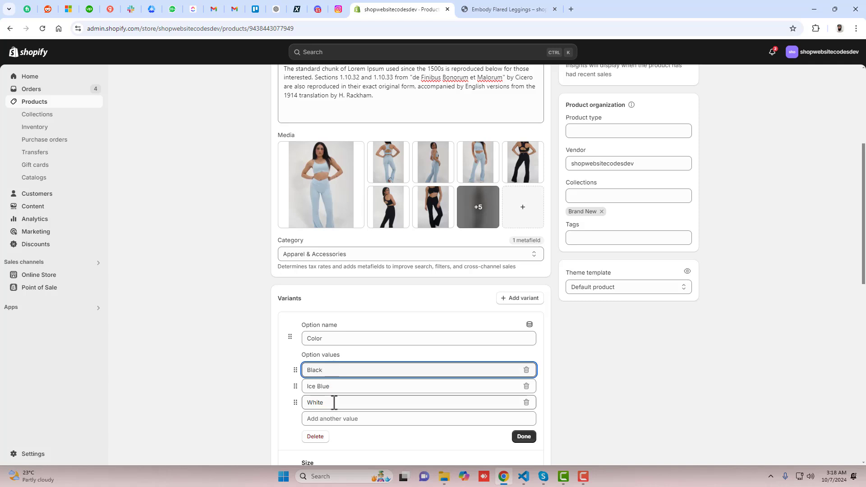
pyautogui.moveTo(332, 402); pyautogui.dragTo(290, 401)
pyautogui.hotkey('ctrl', 'c')
pyautogui.click(467, 224)
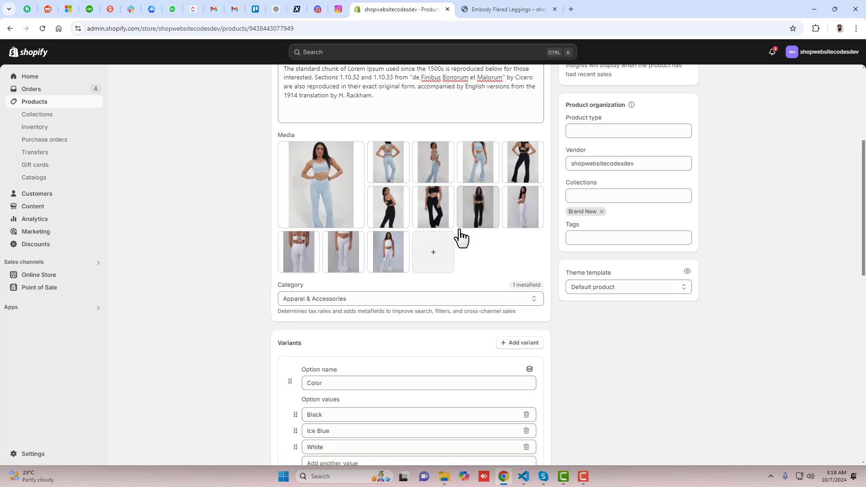
pyautogui.click(515, 216)
pyautogui.click(788, 146)
pyautogui.hotkey('ctrl', 'v')
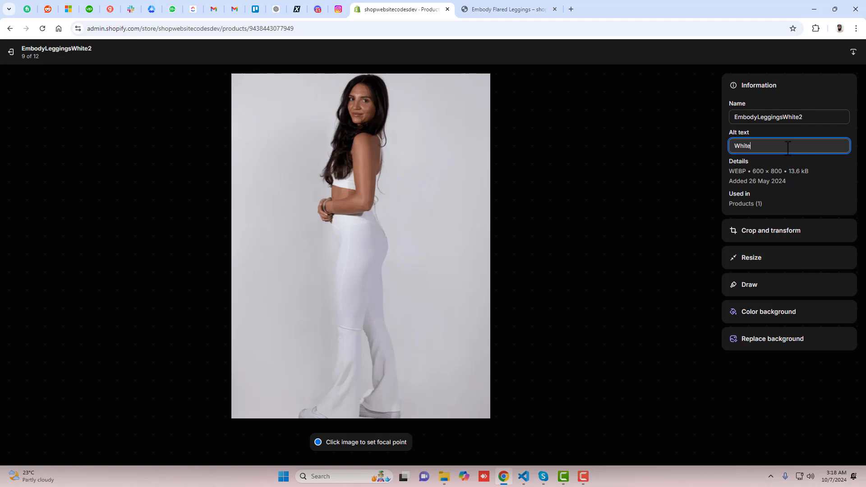
pyautogui.click(833, 52)
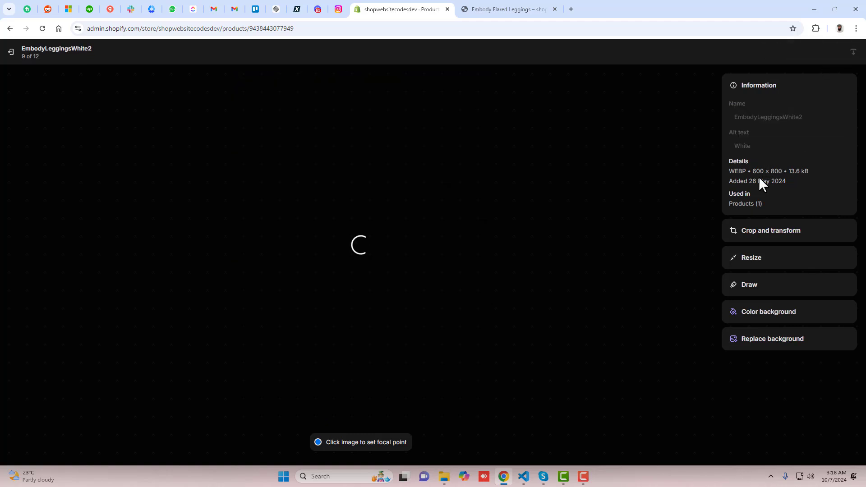
pyautogui.click(698, 266)
# - Set 'White' as alt text on EmbodyLeggingsWhite4, White3 and White1
pyautogui.click(769, 146)
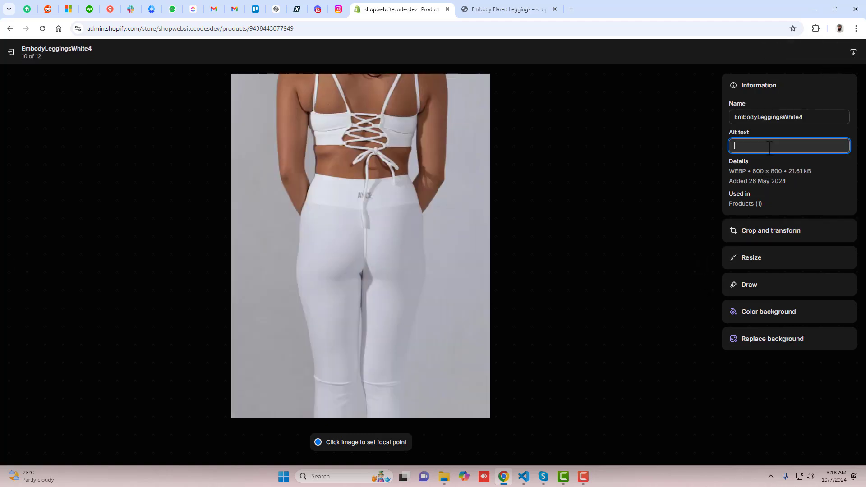
pyautogui.click(834, 52)
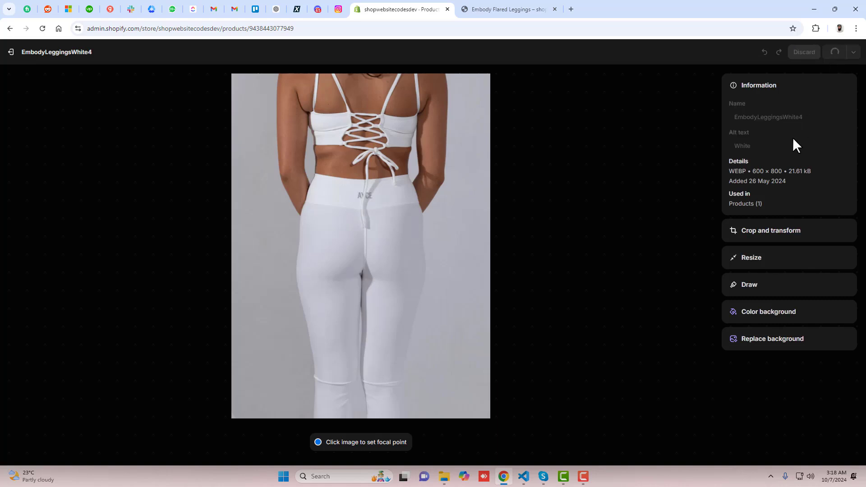
pyautogui.click(698, 267)
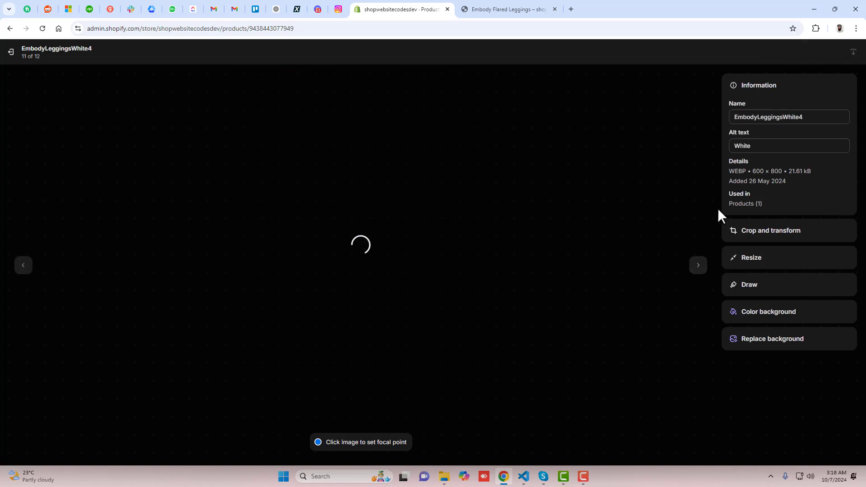
pyautogui.click(761, 146)
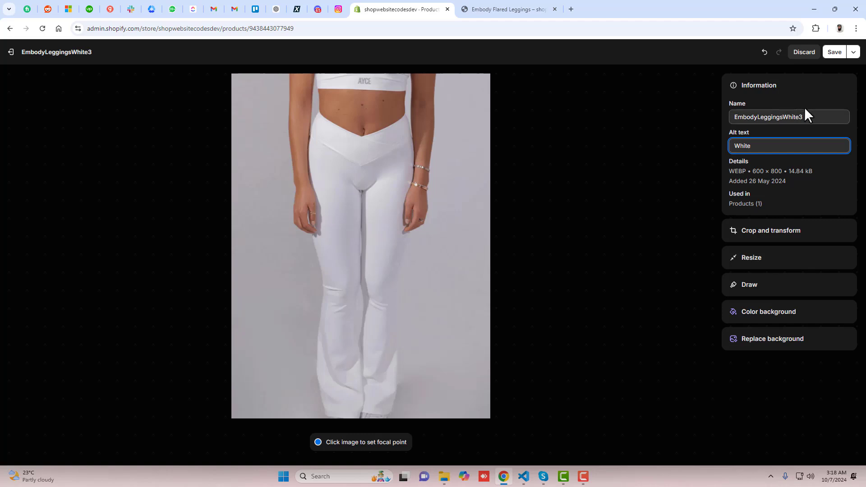
pyautogui.click(834, 53)
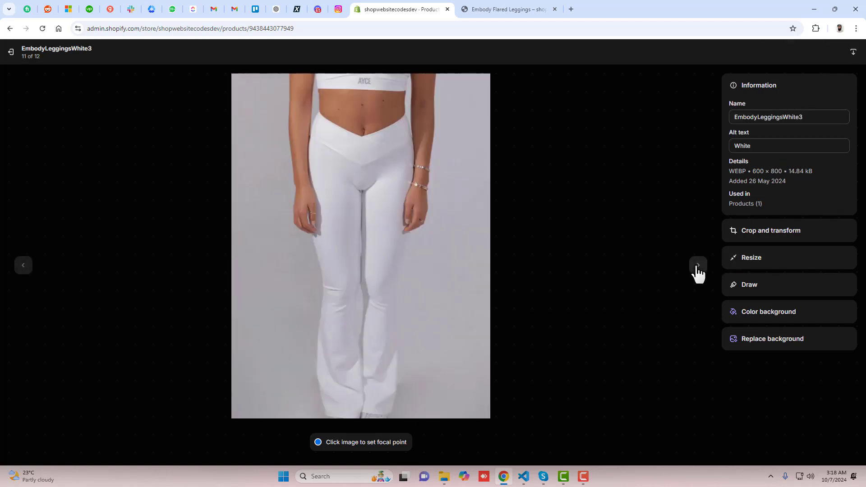
pyautogui.click(698, 268)
pyautogui.click(790, 144)
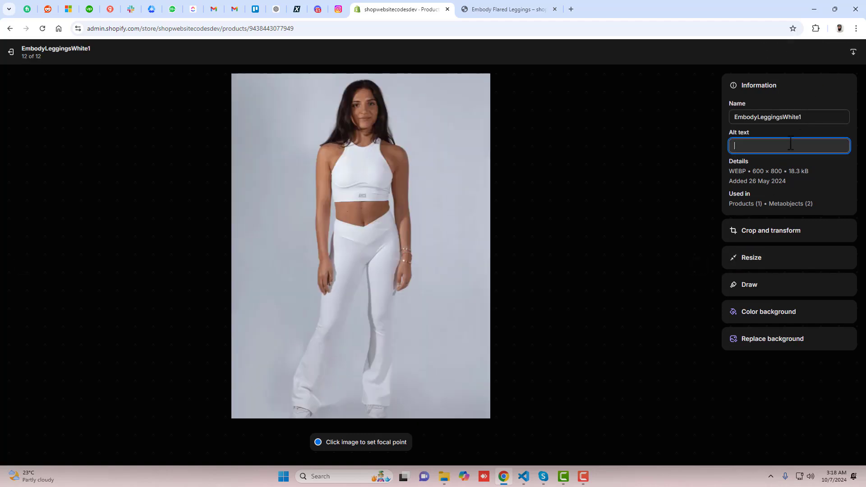
pyautogui.write('White')
pyautogui.click(834, 52)
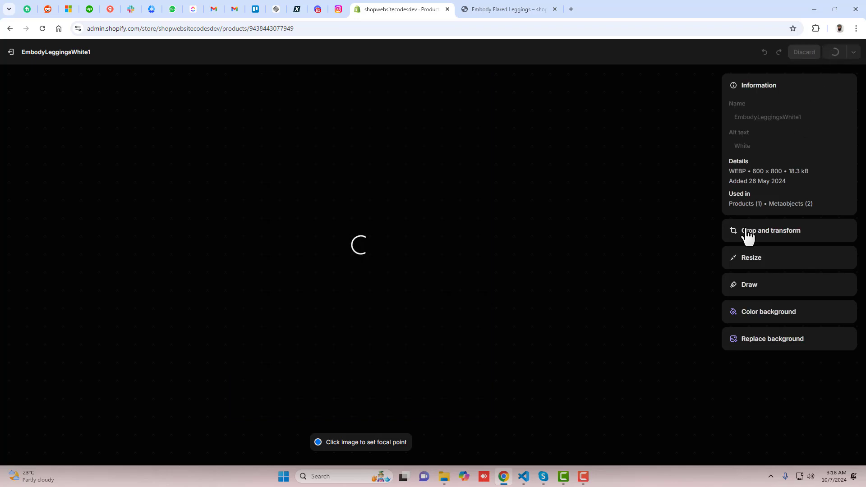
pyautogui.click(11, 52)
# - Open the Trade theme's Edit code view from Online Store and collapse the layout and templates folders
pyautogui.scroll(5, 635, 231)
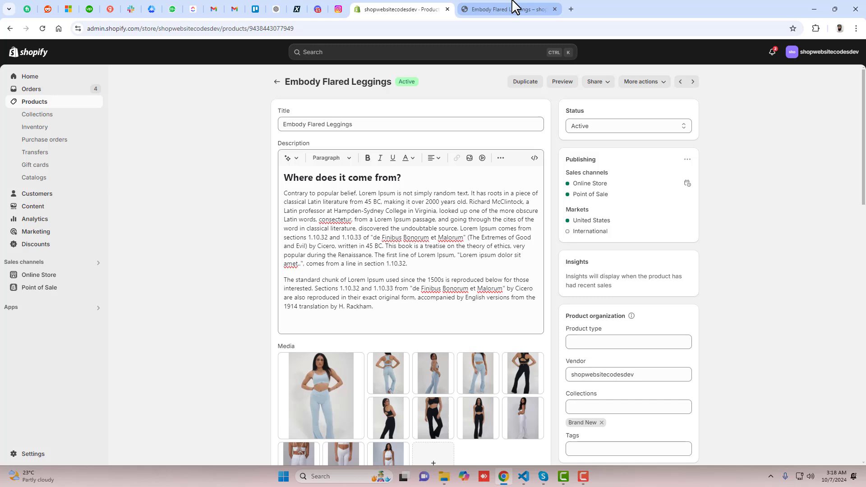
pyautogui.click(36, 277)
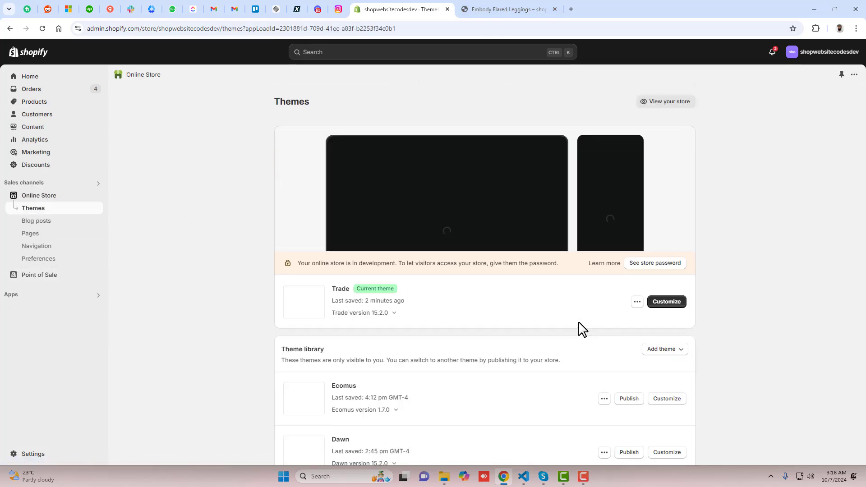
pyautogui.click(637, 301)
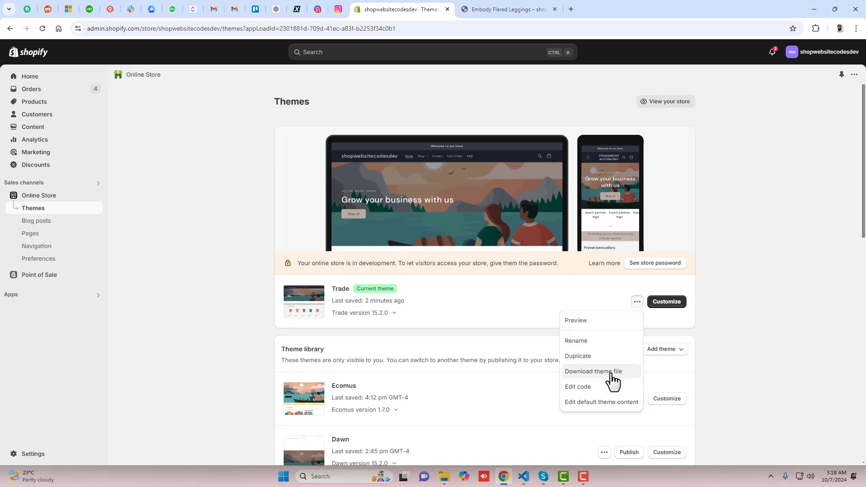
pyautogui.click(586, 389)
pyautogui.click(33, 98)
pyautogui.click(38, 114)
pyautogui.click(523, 480)
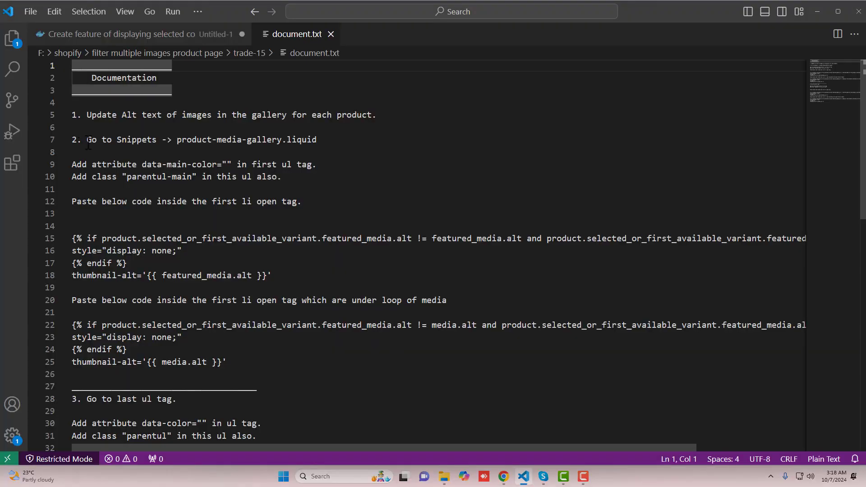
# - Copy the name product-media-gallery from the notes and open snippets/product-media-gallery.liquid in the theme editor
pyautogui.moveTo(178, 139); pyautogui.dragTo(270, 140)
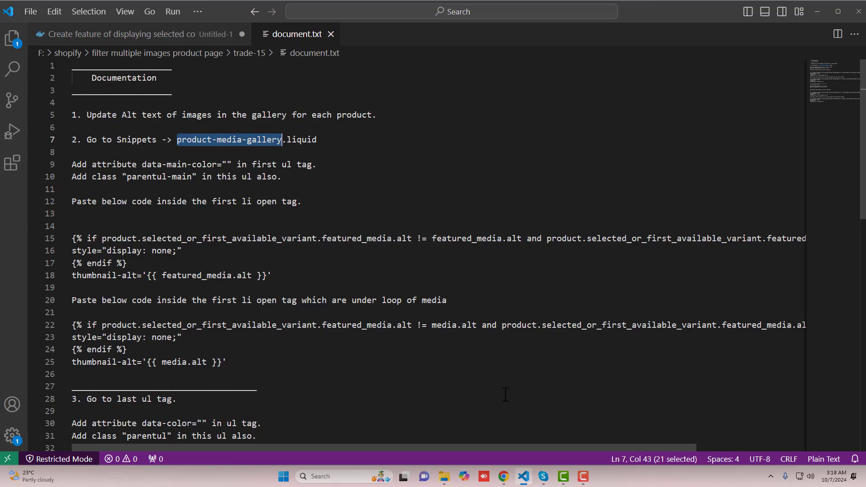
pyautogui.click(504, 477)
pyautogui.click(80, 82)
pyautogui.write('product-media-gallery')
pyautogui.click(56, 181)
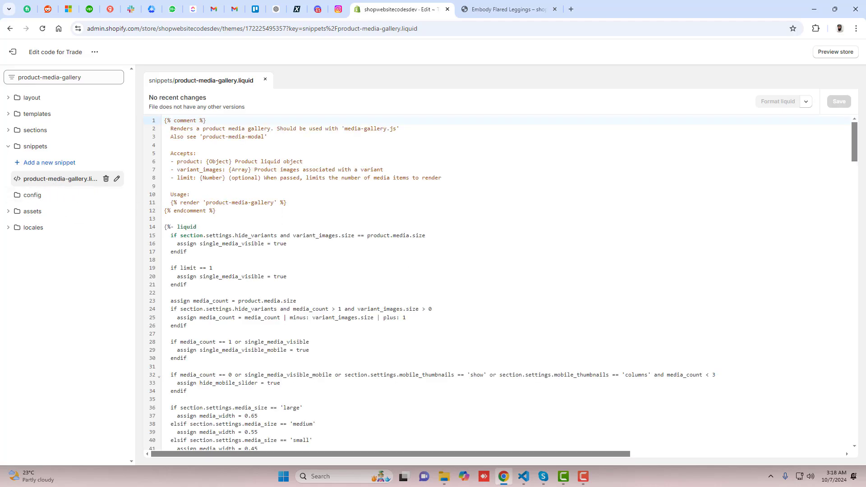
# - Copy the data-main-color="" attribute from document.txt, noting it belongs on the first ul tag
pyautogui.click(523, 476)
pyautogui.moveTo(18, 176); pyautogui.dragTo(157, 176)
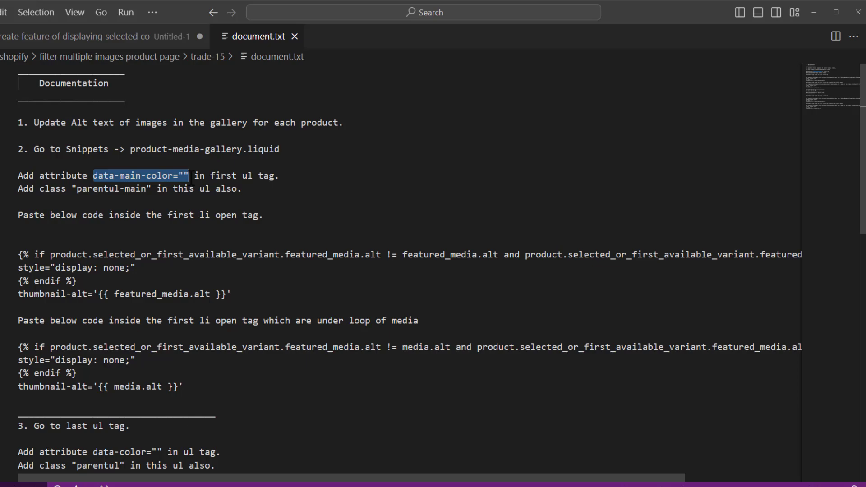
pyautogui.hotkey('alt', 'Tab')
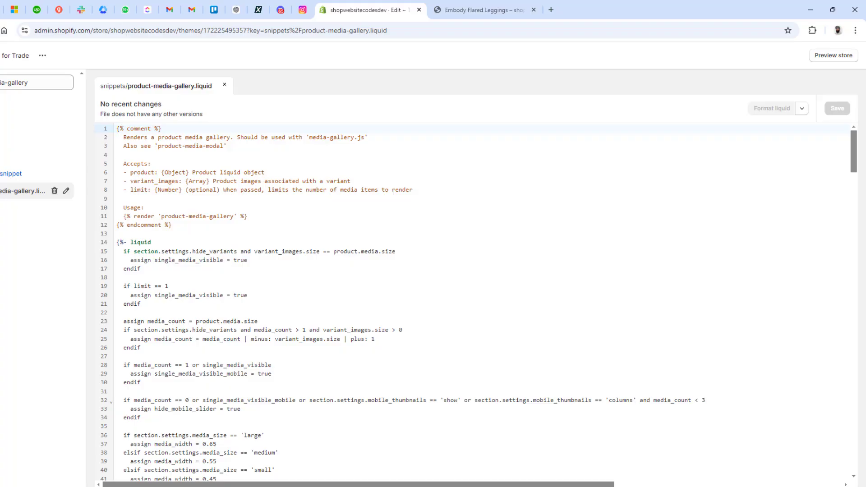
pyautogui.hotkey('alt', 'Tab')
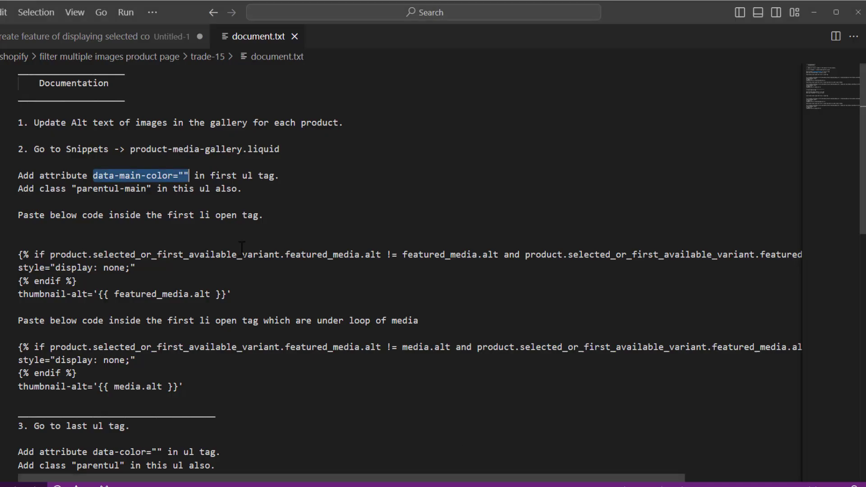
pyautogui.moveTo(211, 177); pyautogui.dragTo(285, 176)
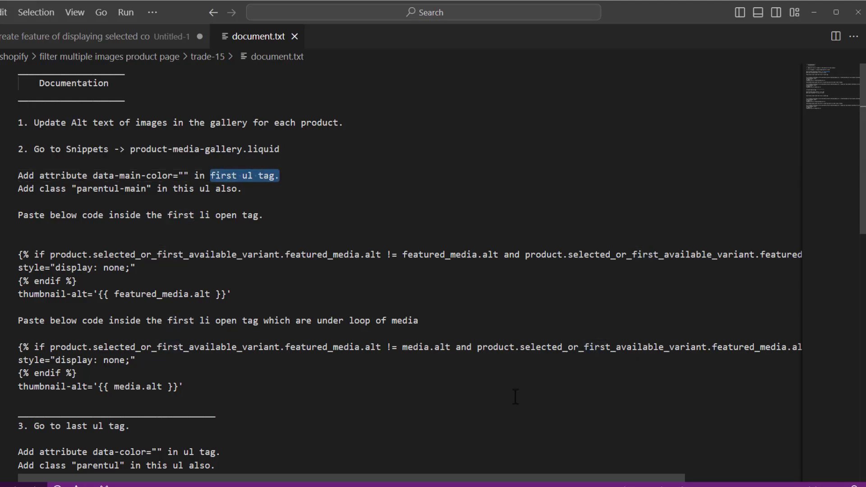
pyautogui.hotkey('alt', 'Tab')
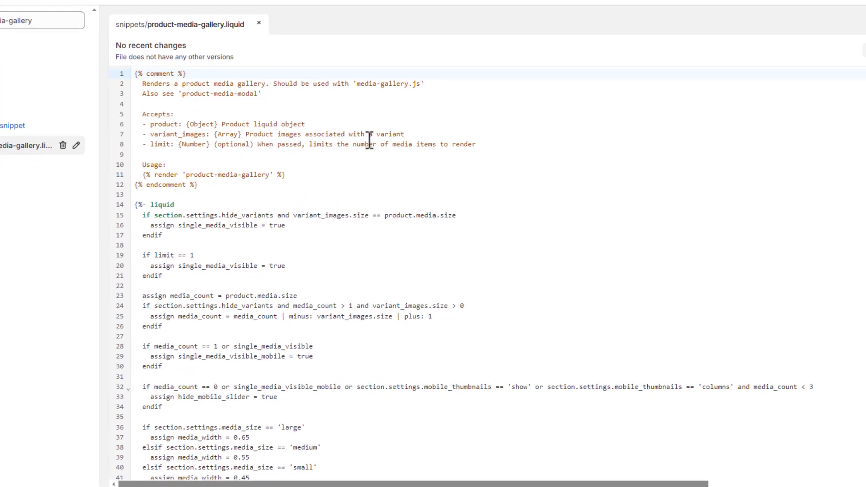
# - Paste data-main-color="" on a new line after the opening <ul on line 59
pyautogui.scroll(-4, 369, 142)
pyautogui.scroll(-4, 380, 187)
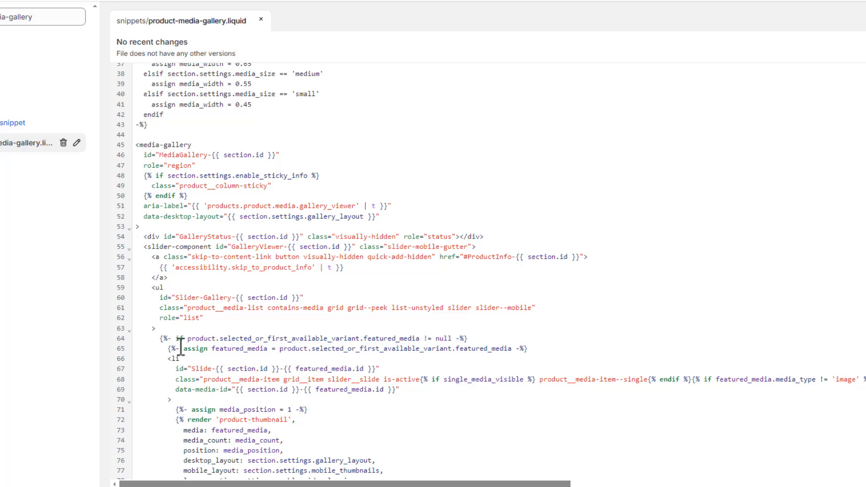
pyautogui.moveTo(153, 288); pyautogui.dragTo(171, 288)
pyautogui.hotkey('shift', 'Down')
pyautogui.hotkey('shift', 'Down')
pyautogui.hotkey('shift', 'Down')
pyautogui.hotkey('shift', 'Down')
pyautogui.press('Return')
pyautogui.write('data-main-color=""')
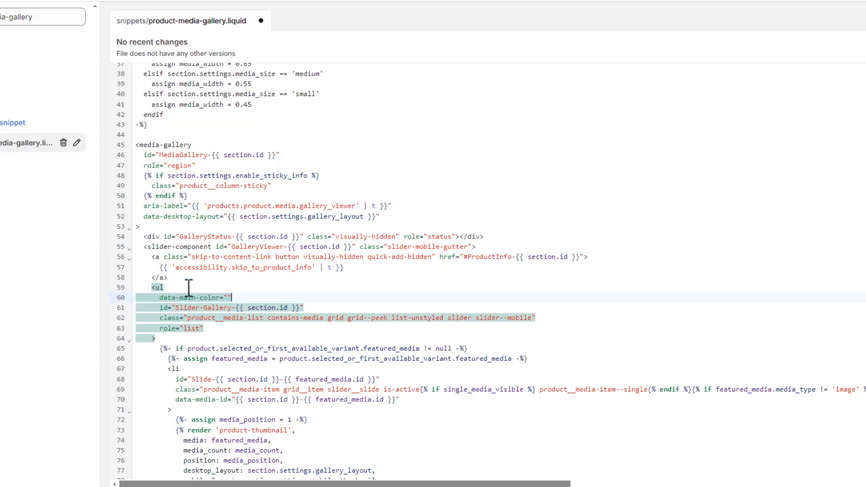